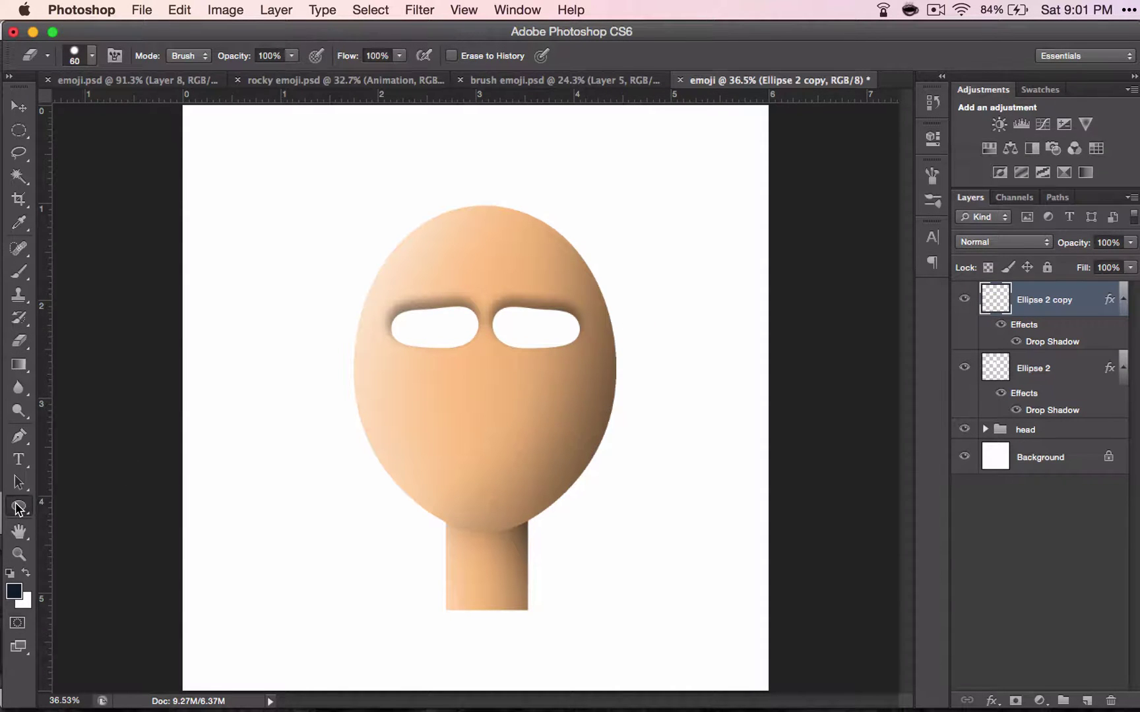
Pick the Ellipse tool and zoom in on the left eye of the emoji head
{"action": "left_click", "coordinate": [18, 507]}
{"action": "scroll", "coordinate": [409, 305], "scroll_direction": "up", "scroll_amount": 6}
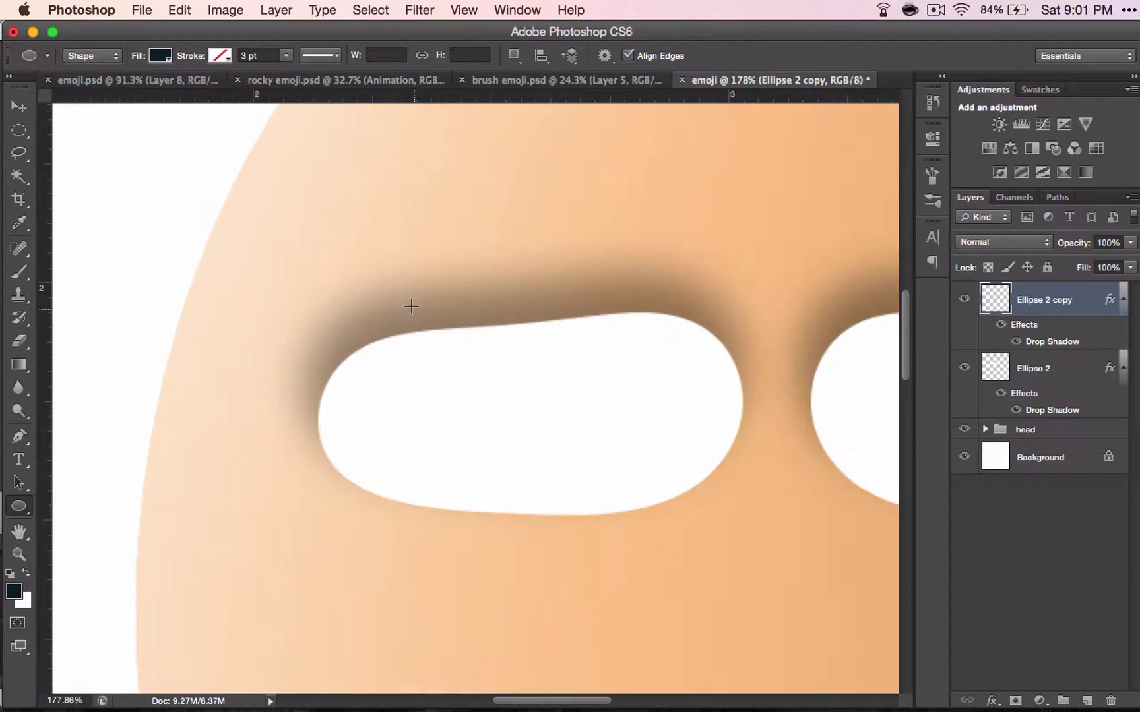
{"action": "scroll", "coordinate": [411, 306], "scroll_direction": "right", "scroll_amount": 5}
{"action": "scroll", "coordinate": [411, 306], "scroll_direction": "down", "scroll_amount": 2}
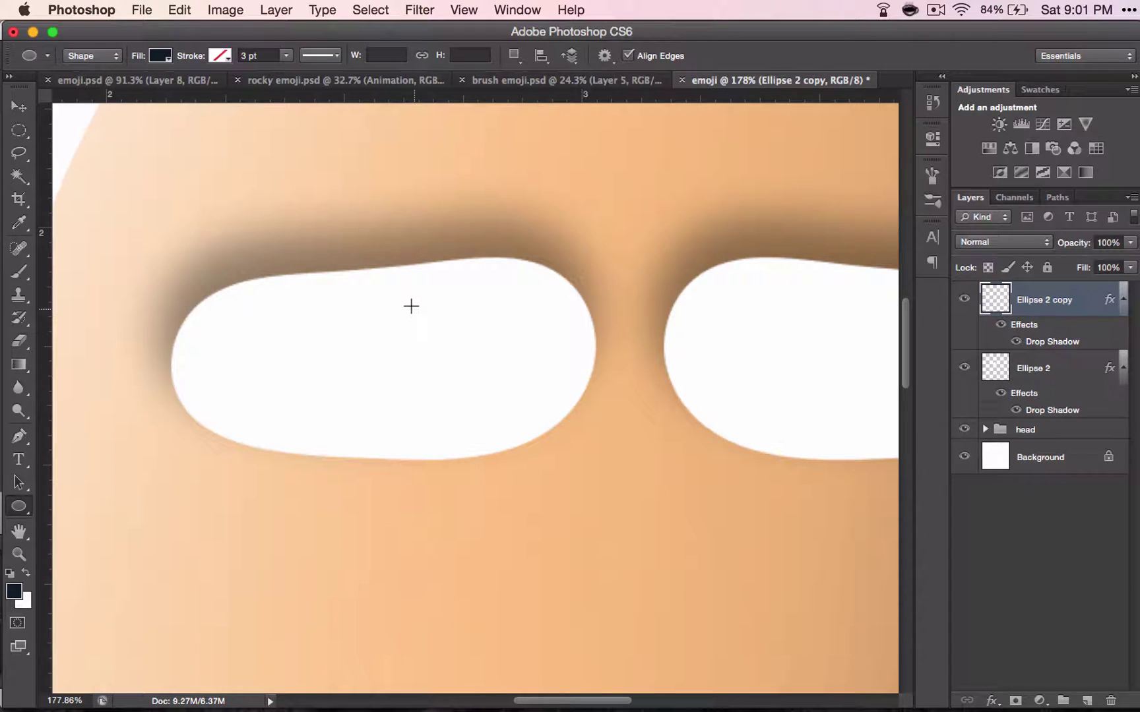
Check the rocky and girl emoji documents for reference, then return to the emoji head
{"action": "left_click", "coordinate": [371, 81]}
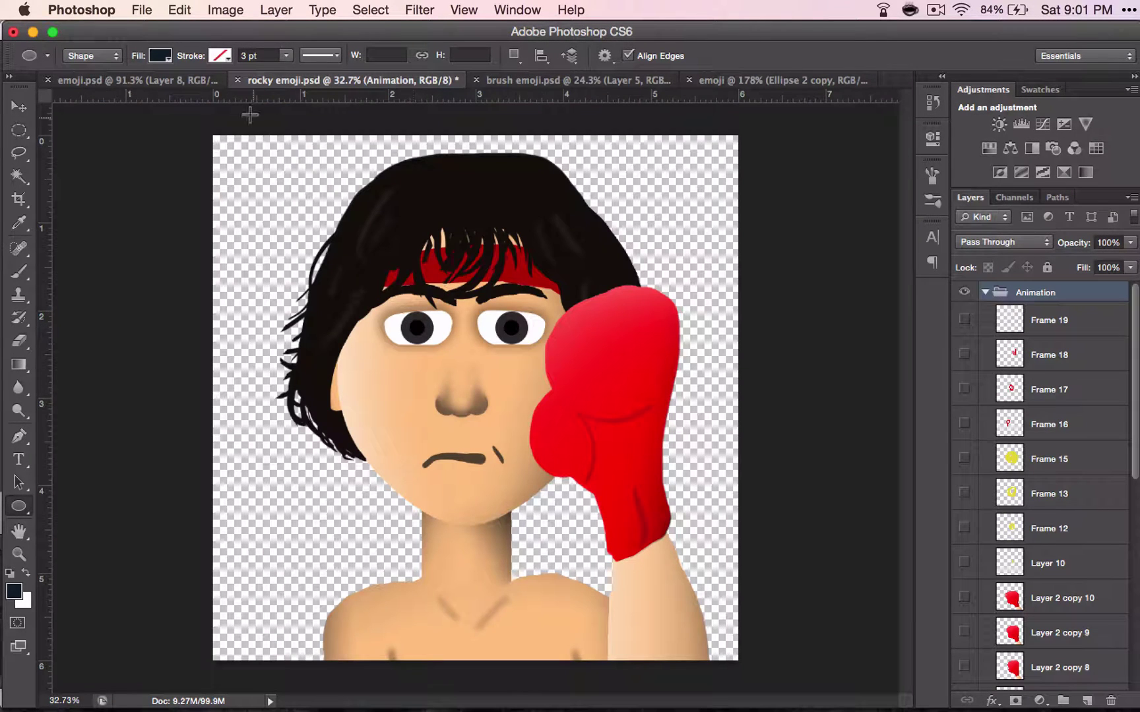
{"action": "left_click", "coordinate": [189, 82]}
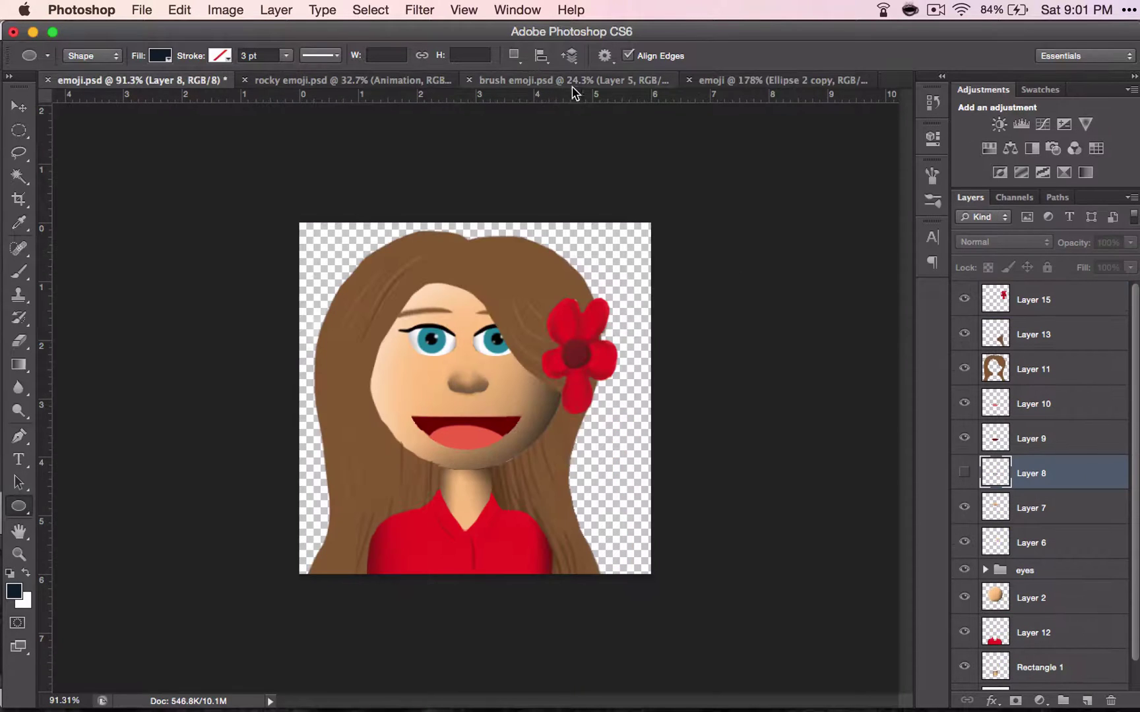
{"action": "left_click", "coordinate": [725, 82]}
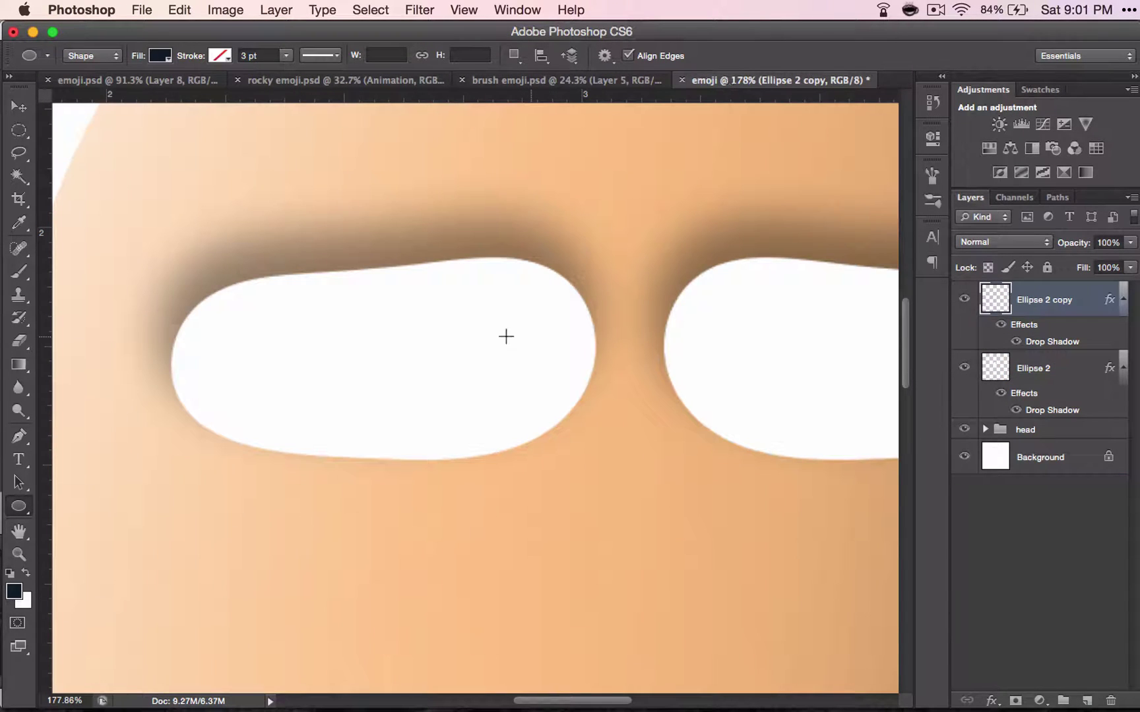
Draw a circle and move it up over the left eye white
{"action": "left_click_drag", "start_coordinate": [321, 316], "coordinate": [580, 598]}
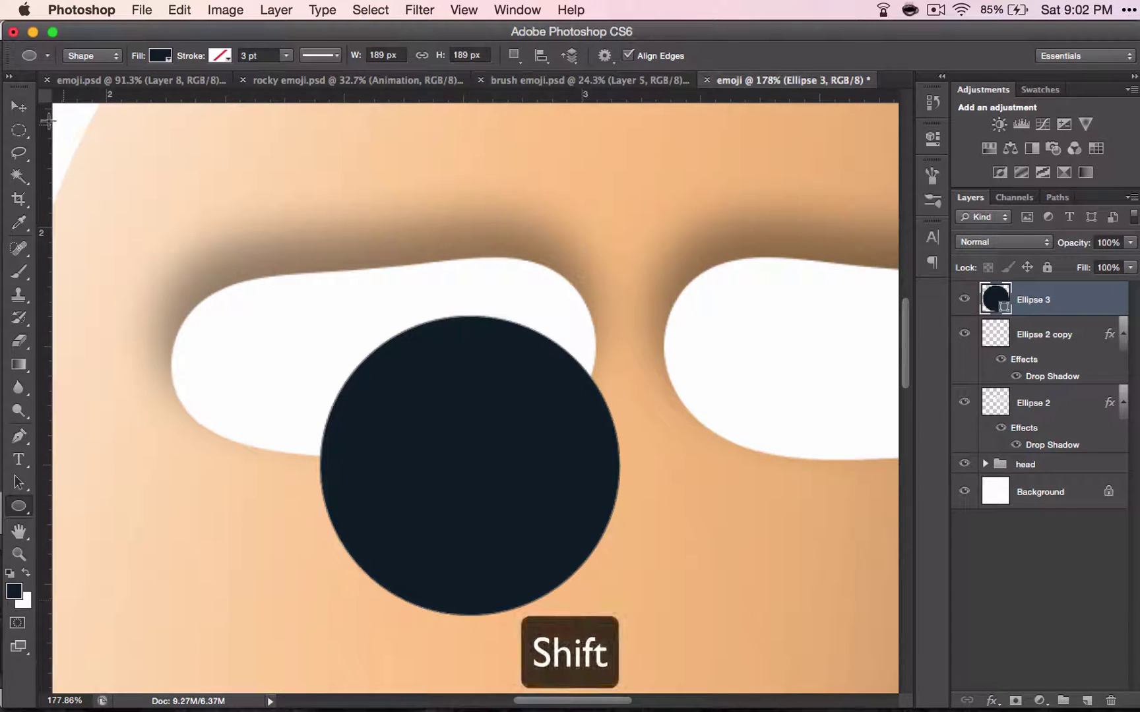
{"action": "key", "text": "v"}
{"action": "left_click_drag", "start_coordinate": [430, 451], "coordinate": [343, 336]}
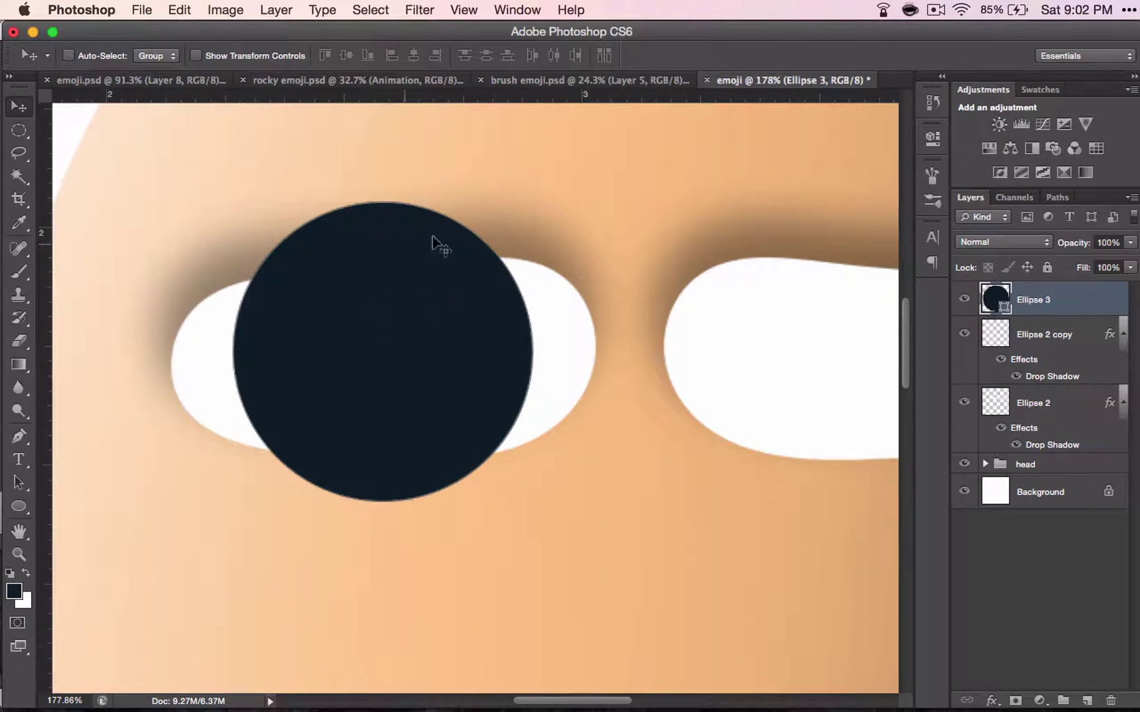
Fill the circle with a blue swatch and nudge it into place over the left eye
{"action": "left_click", "coordinate": [19, 506]}
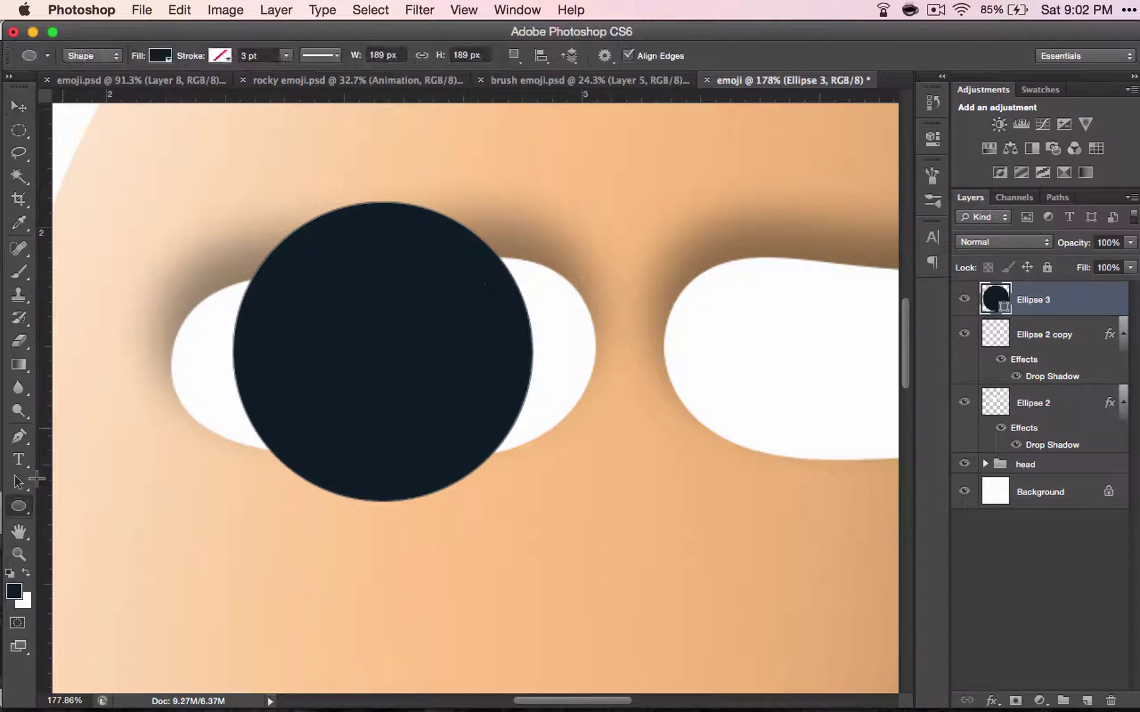
{"action": "left_click", "coordinate": [160, 56]}
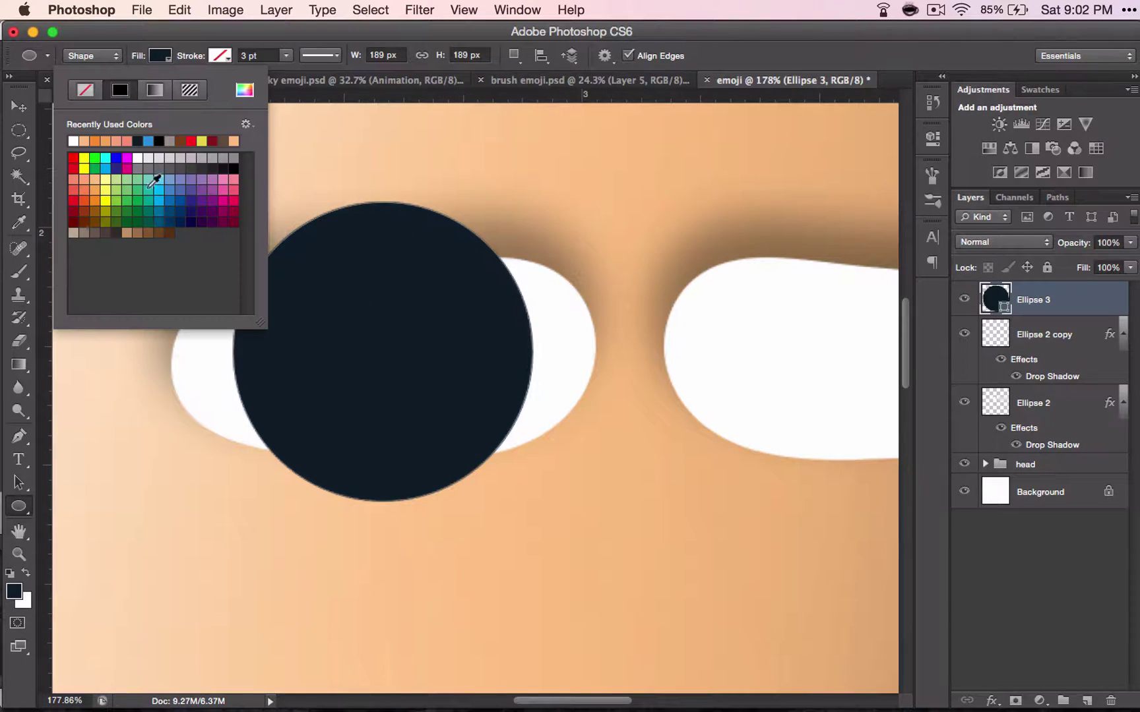
{"action": "left_click", "coordinate": [170, 206]}
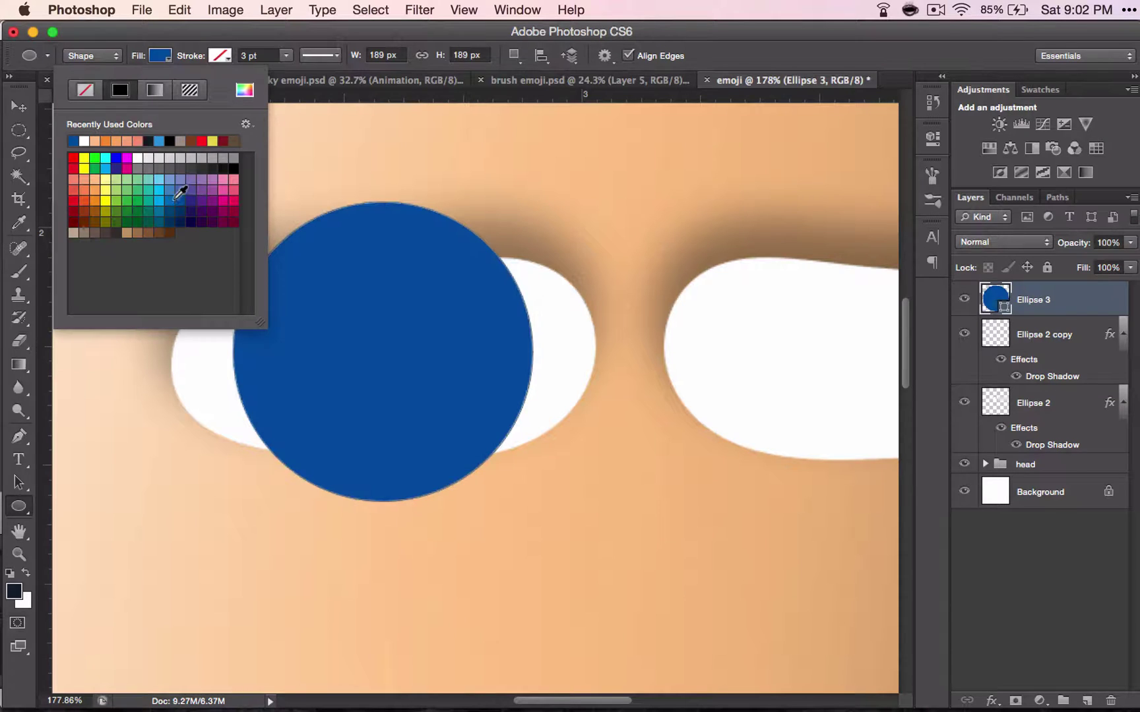
{"action": "left_click", "coordinate": [1066, 304]}
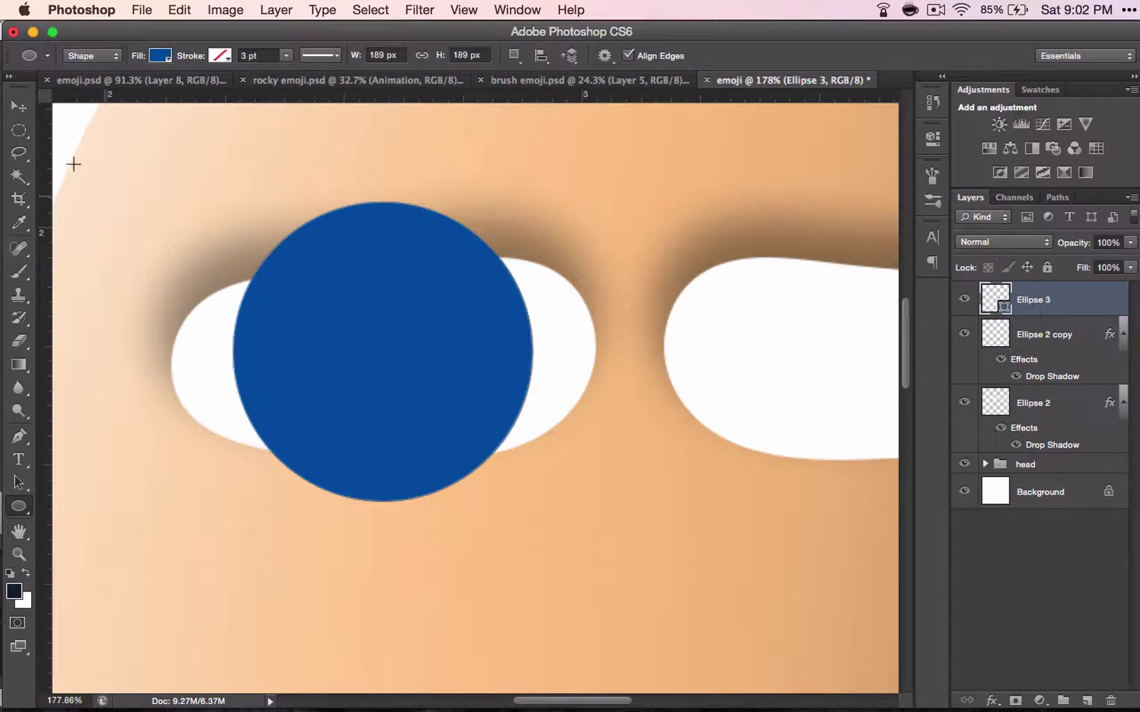
{"action": "key", "text": "v"}
{"action": "left_click_drag", "start_coordinate": [299, 308], "coordinate": [309, 316]}
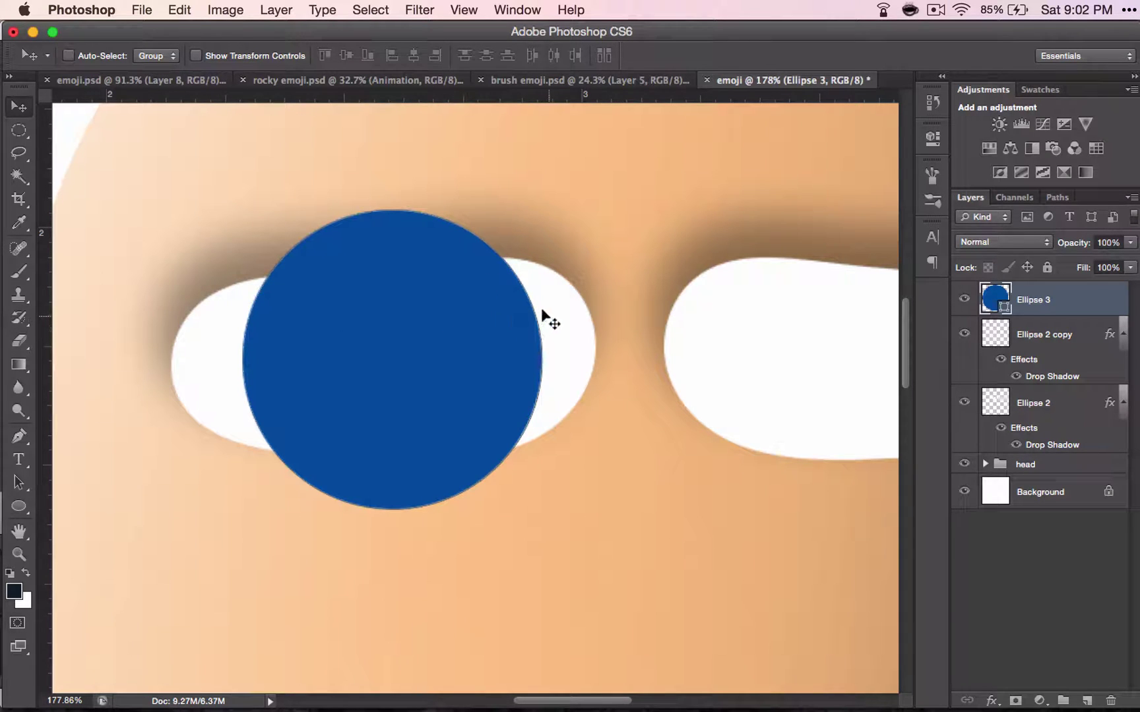
Duplicate the blue circle and shrink the copy to about 44% around its centre
{"action": "key", "text": "super+j"}
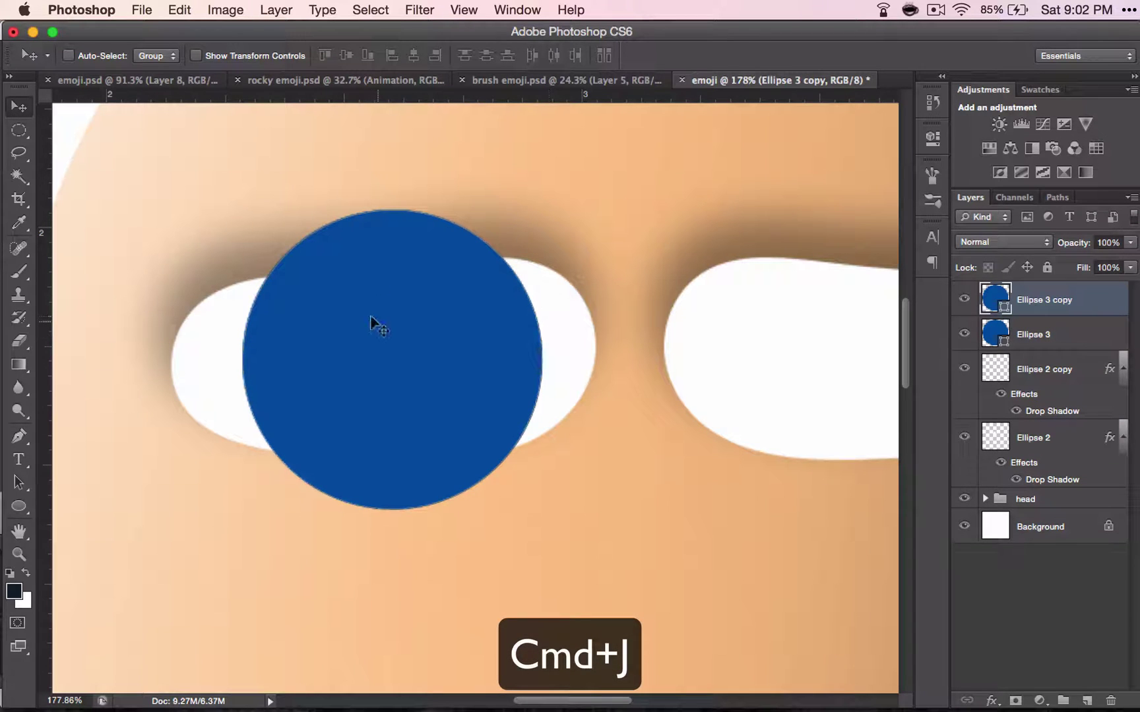
{"action": "key", "text": "super+t"}
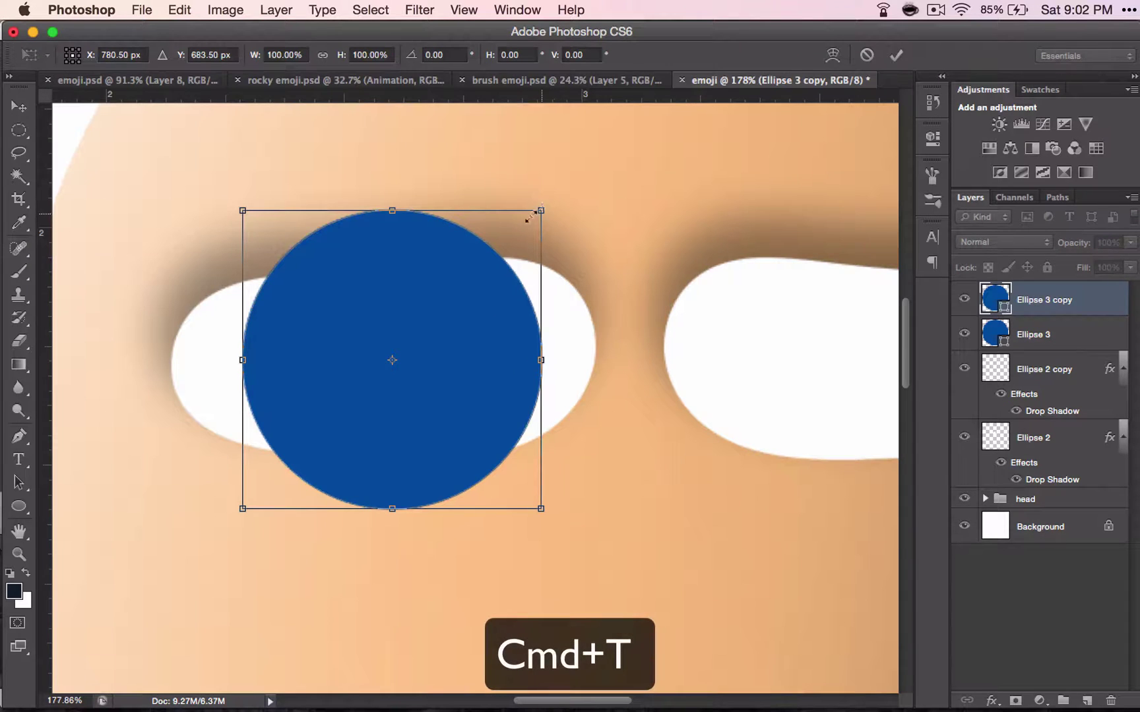
{"action": "left_click_drag", "start_coordinate": [537, 211], "coordinate": [461, 305]}
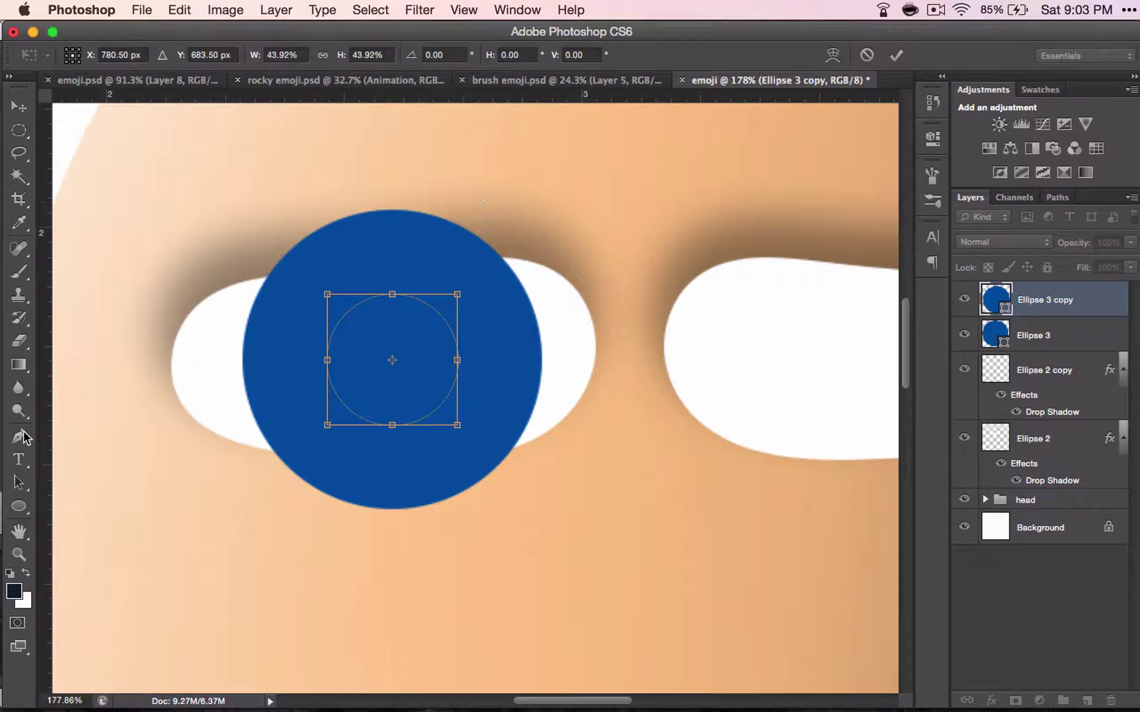
{"action": "left_click", "coordinate": [29, 507]}
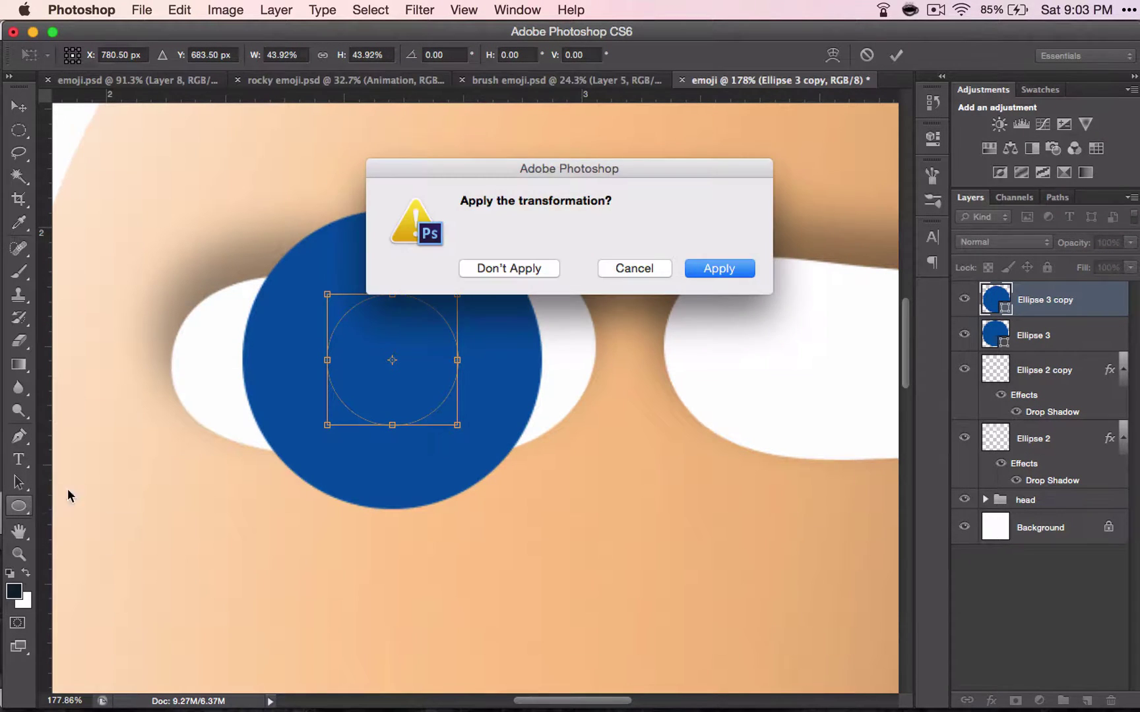
{"action": "left_click", "coordinate": [707, 273]}
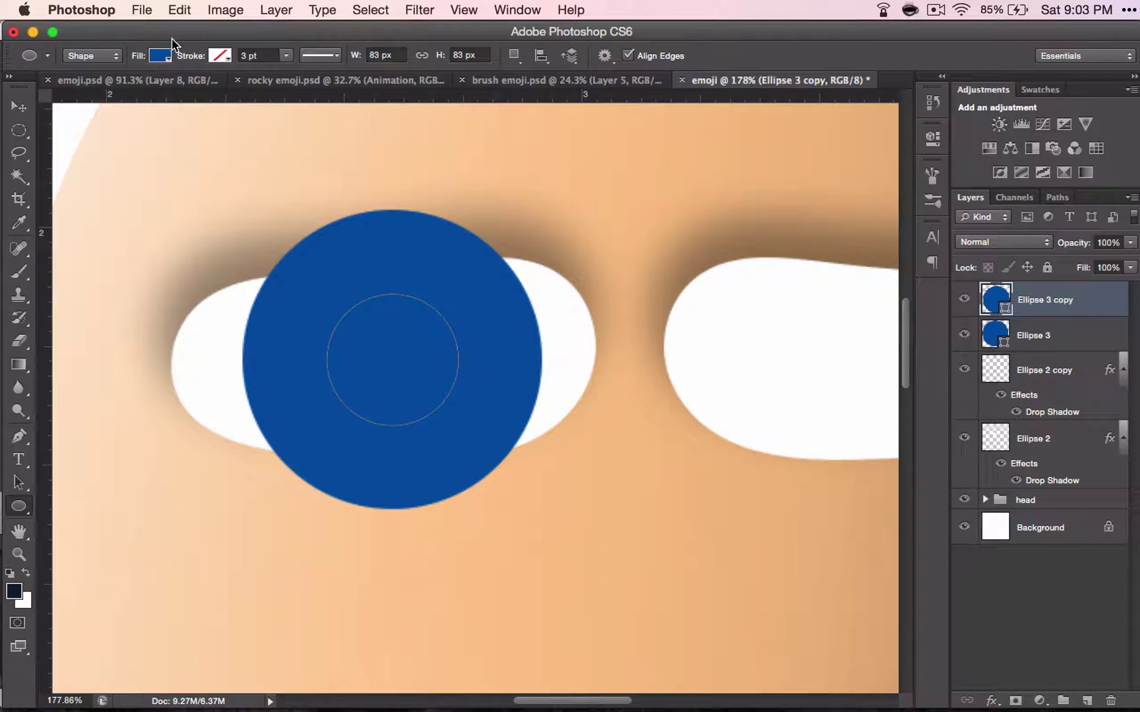
Set the small inner circle's fill to black
{"action": "left_click", "coordinate": [161, 56]}
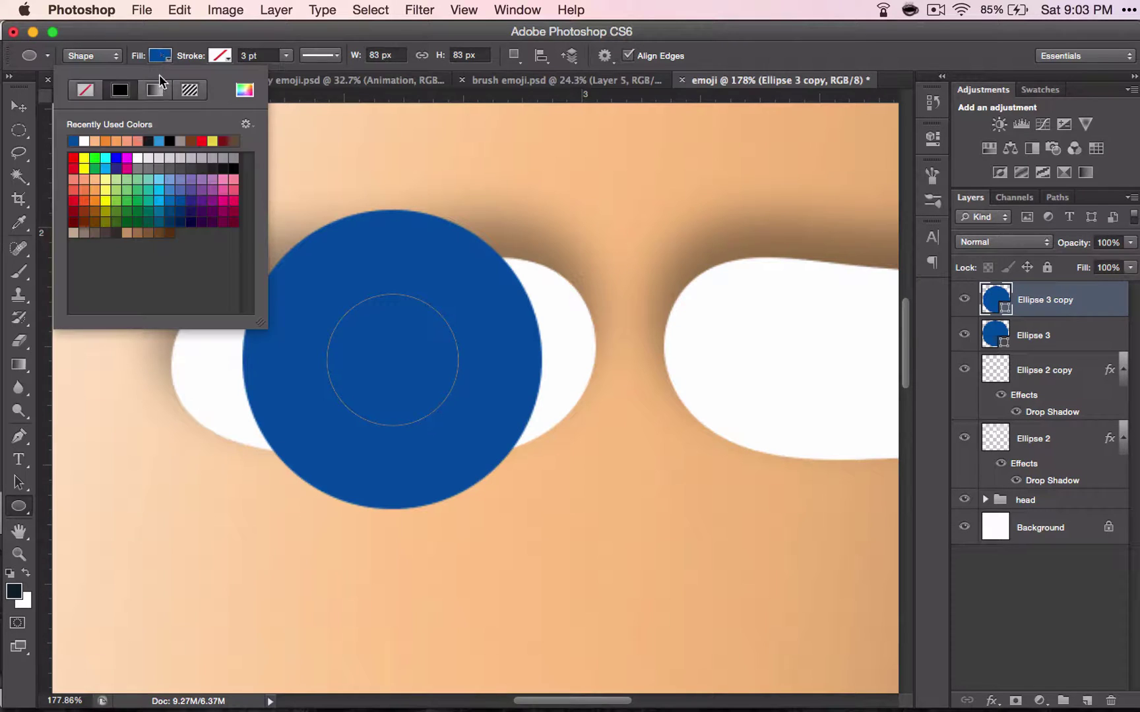
{"action": "left_click", "coordinate": [232, 168]}
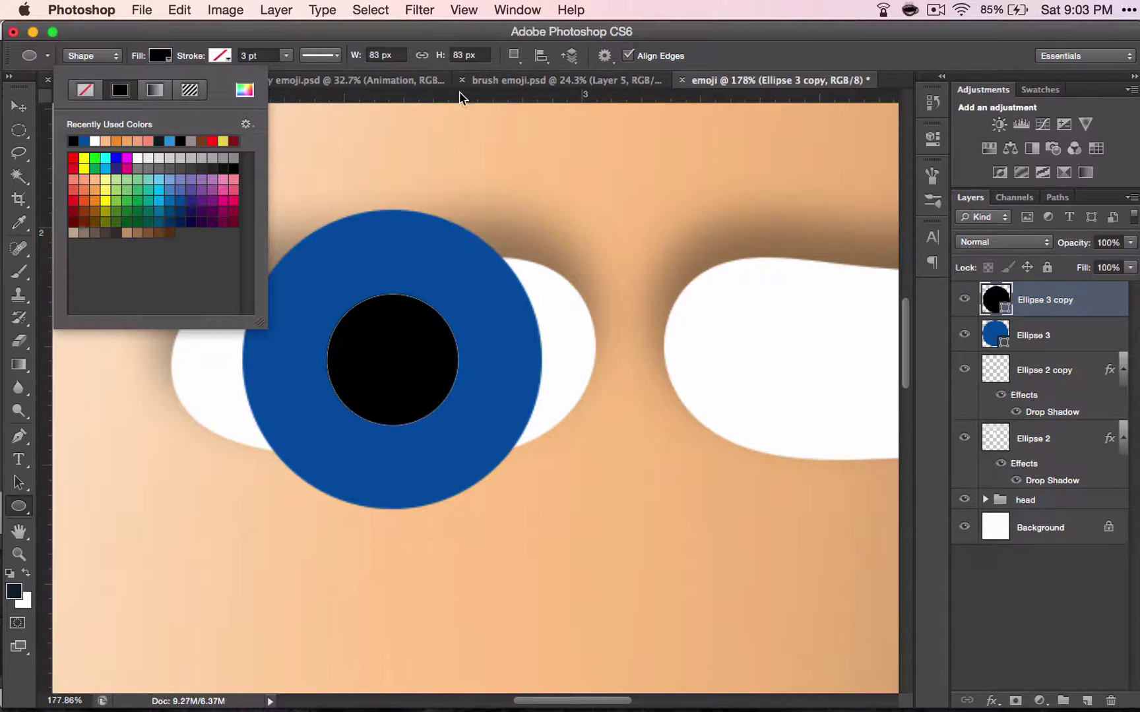
{"action": "left_click", "coordinate": [708, 53]}
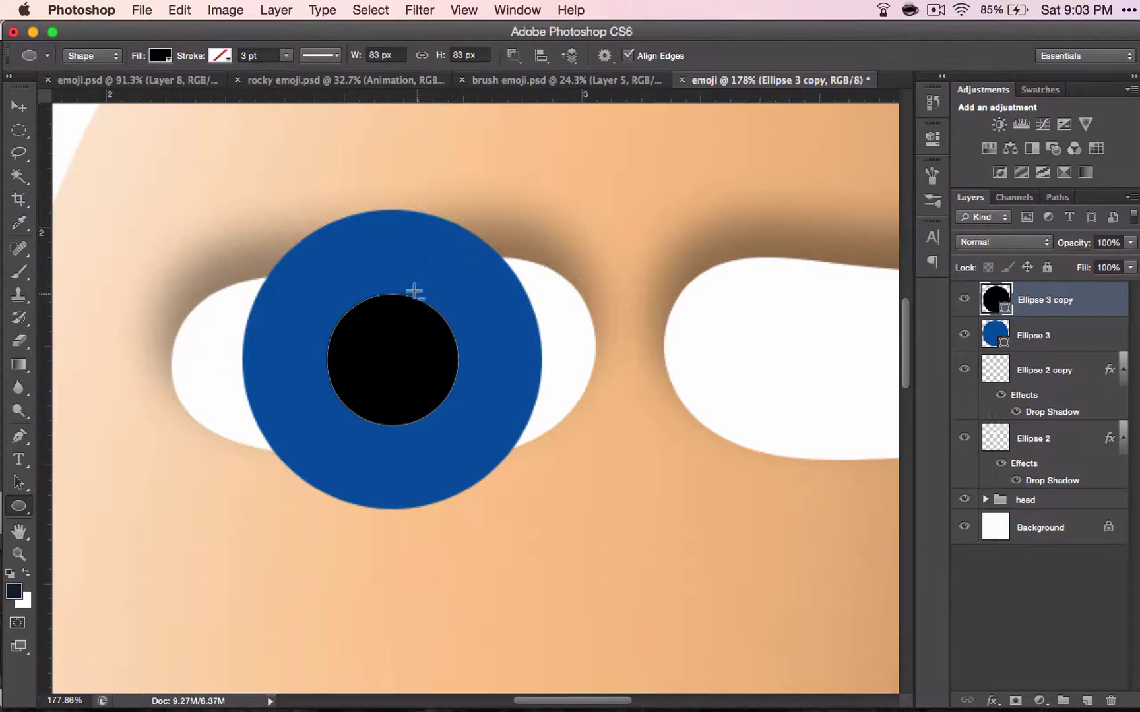
Zoom out and rasterize both Ellipse 3 and Ellipse 3 copy layers
{"action": "key", "text": "super+0"}
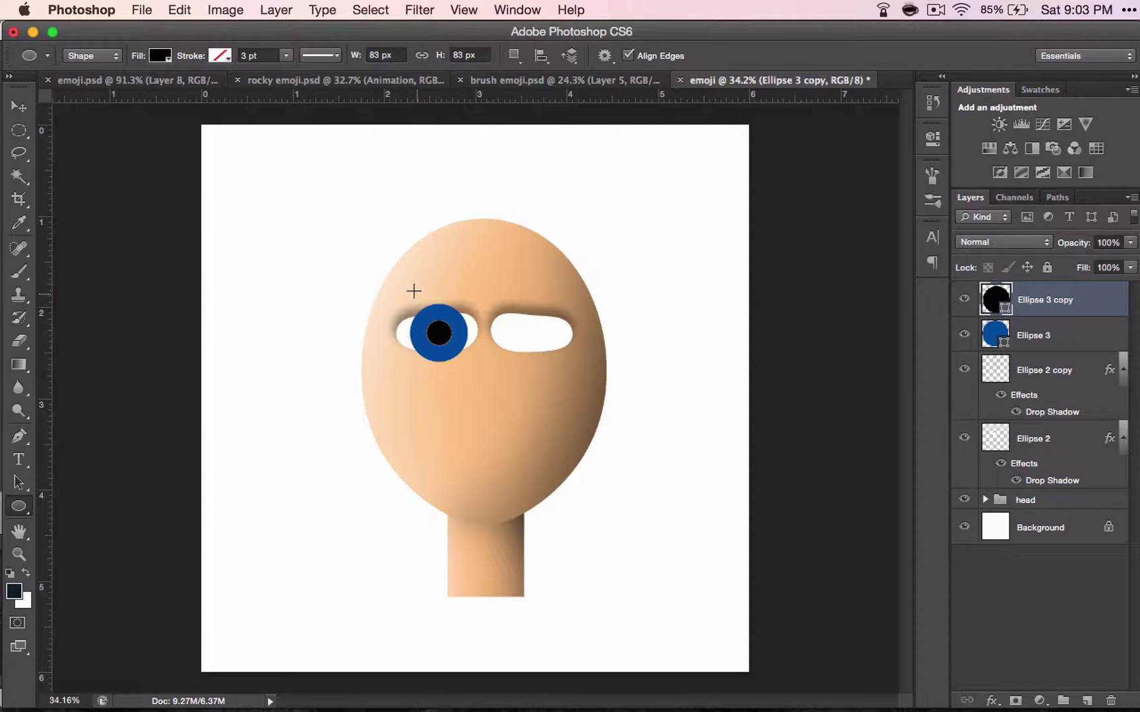
{"action": "scroll", "coordinate": [437, 332], "scroll_direction": "up", "scroll_amount": 5}
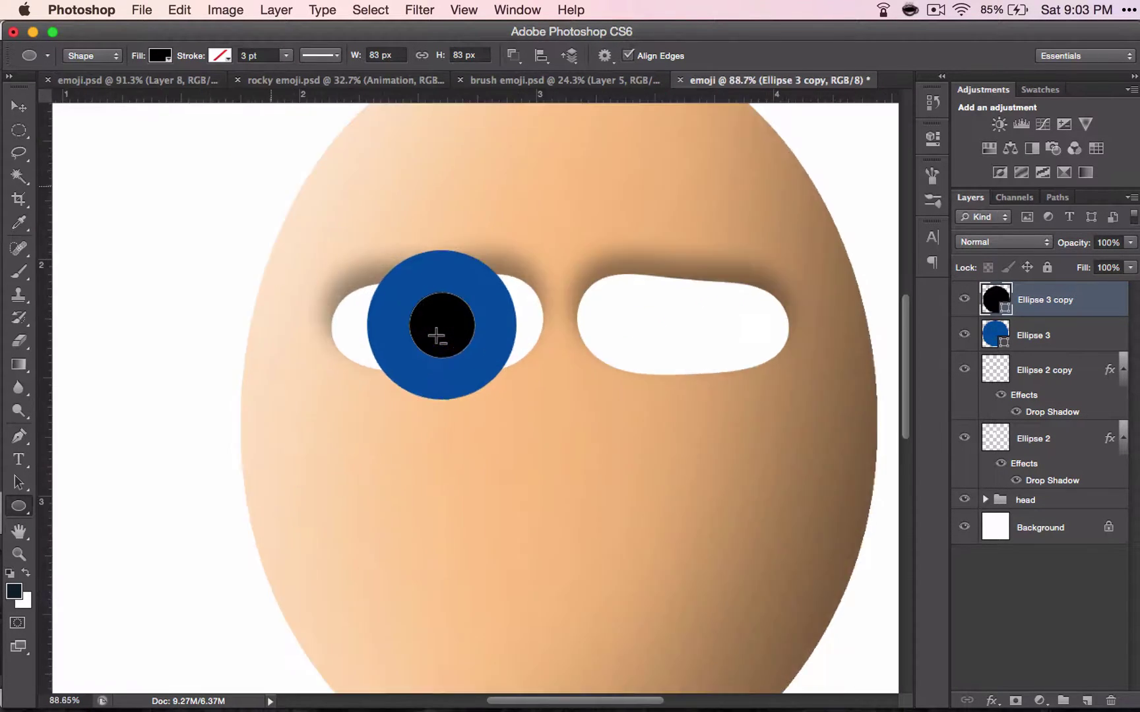
{"action": "scroll", "coordinate": [435, 336], "scroll_direction": "right", "scroll_amount": 3}
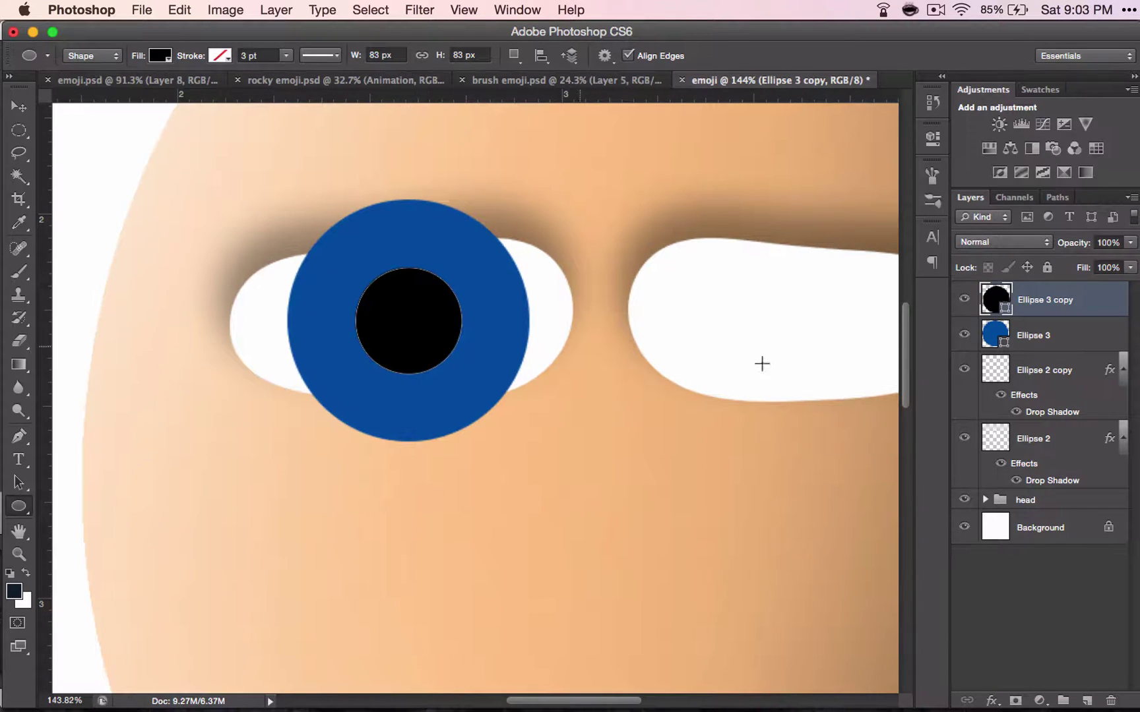
{"action": "left_click", "coordinate": [1103, 334], "text": "shift"}
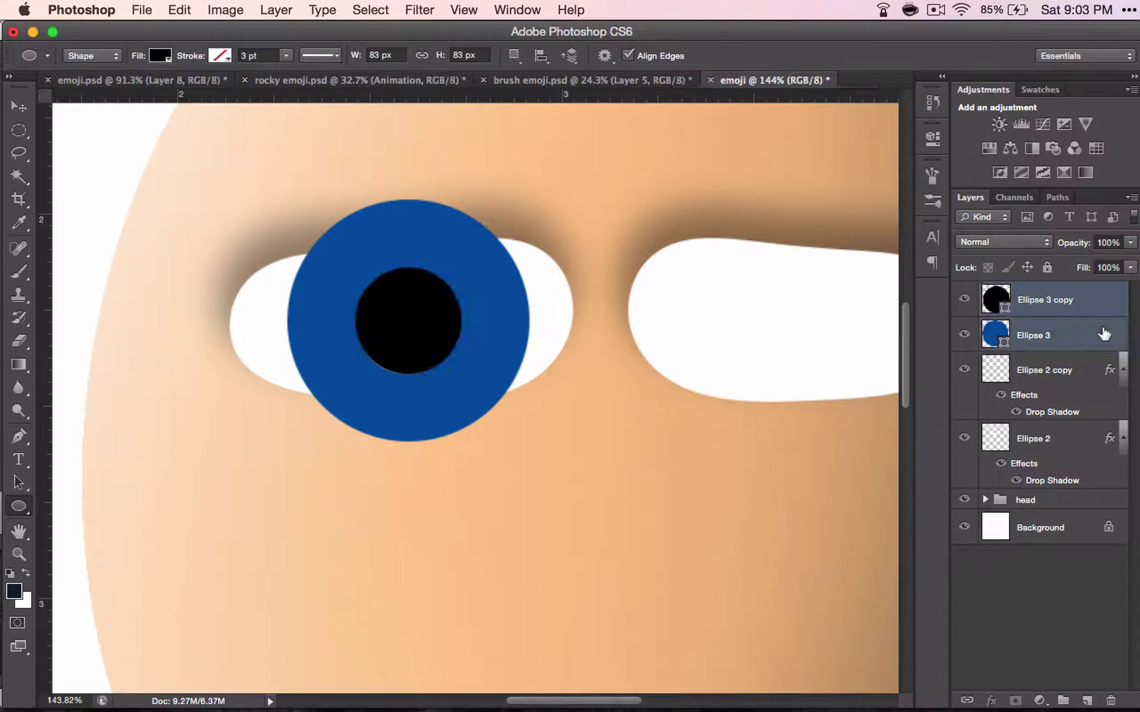
{"action": "right_click", "coordinate": [1105, 337]}
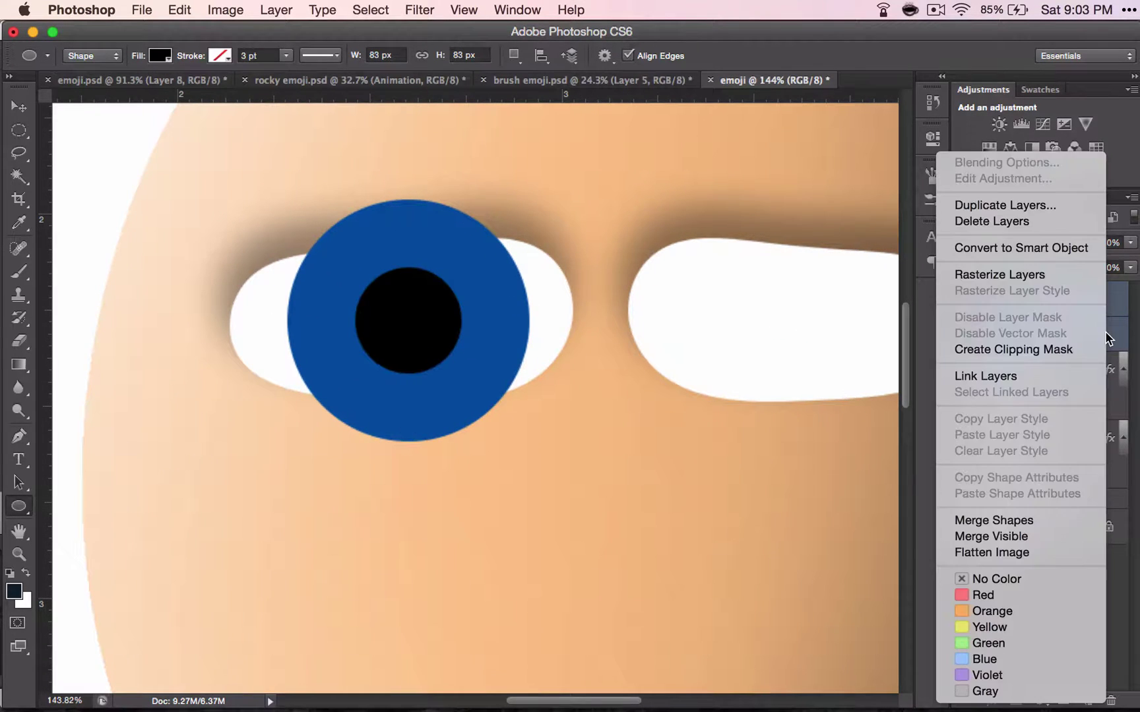
{"action": "left_click", "coordinate": [1049, 267]}
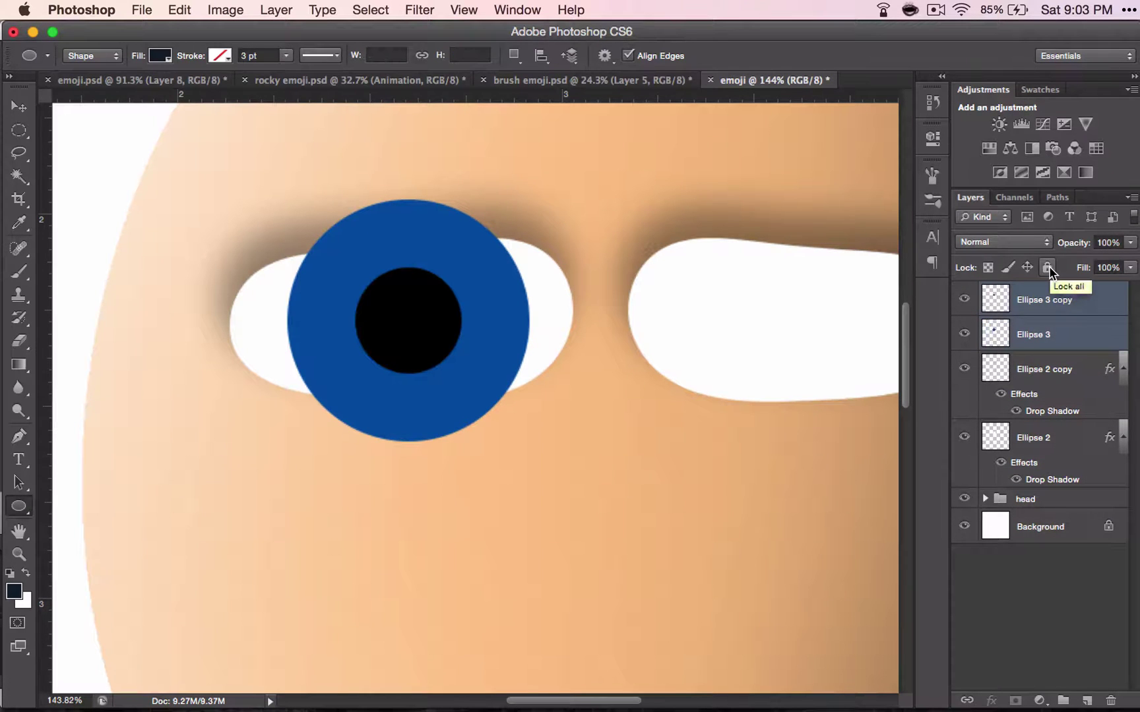
Merge the rasterized iris and pupil into a single Ellipse 3 copy layer
{"action": "right_click", "coordinate": [1062, 317]}
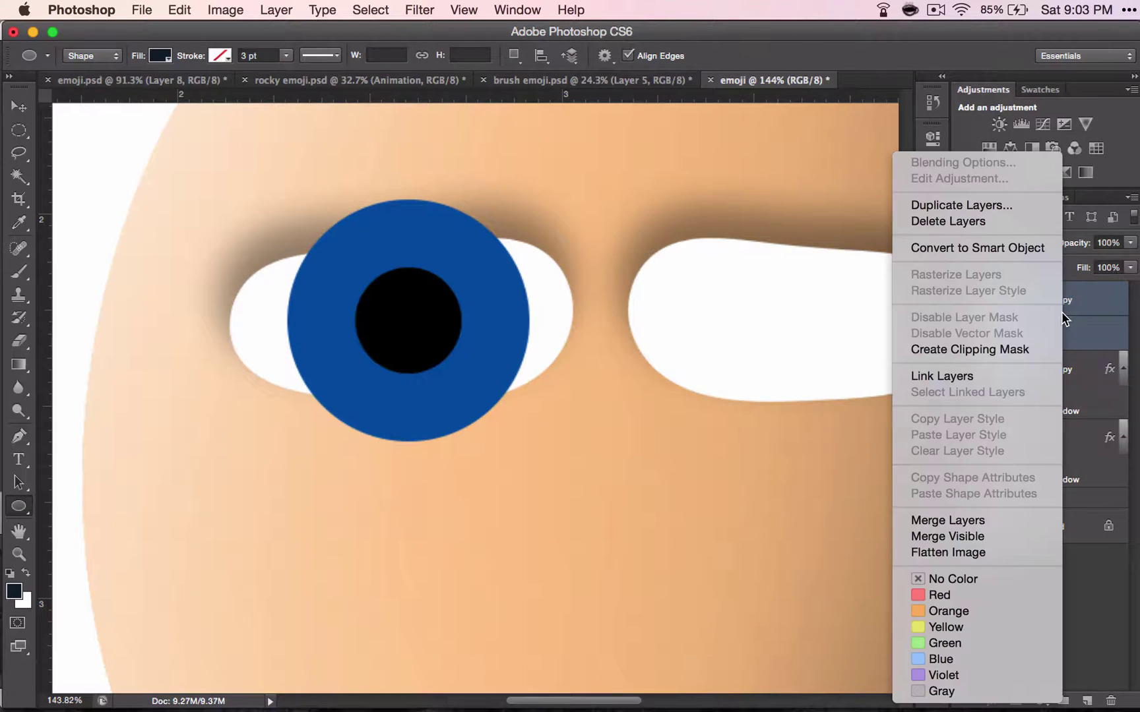
{"action": "left_click", "coordinate": [939, 522]}
{"action": "left_click", "coordinate": [1009, 698]}
{"action": "key", "text": "super+z"}
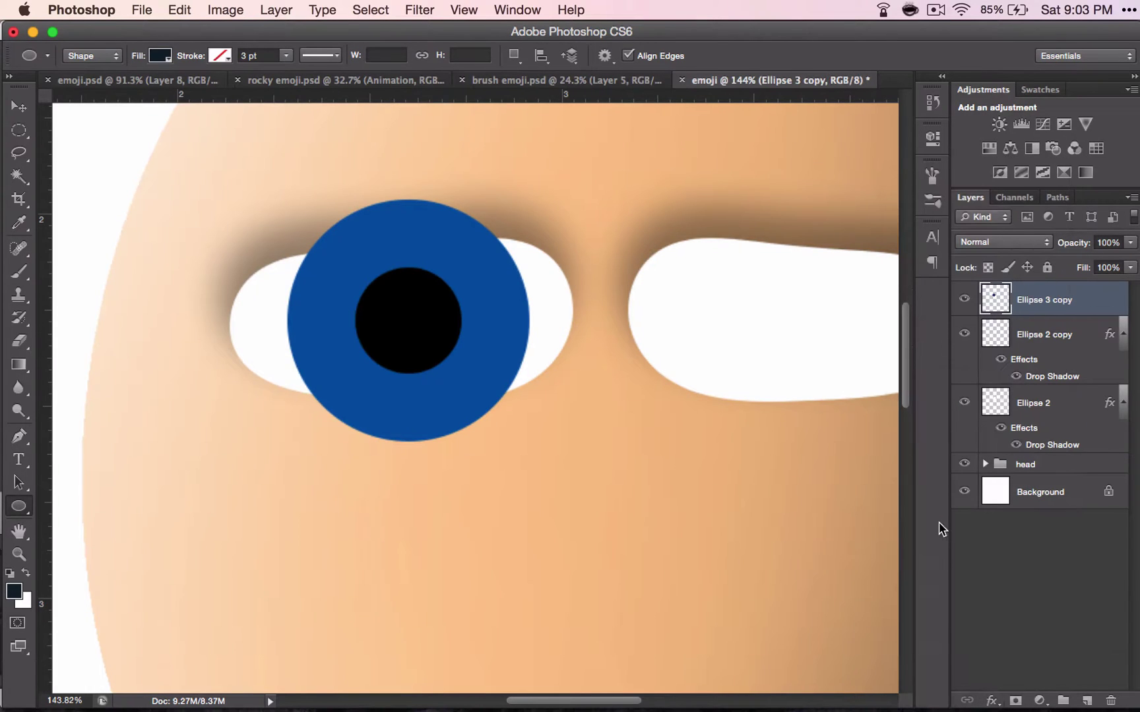
Add a layer mask to the merged iris and Magic Wand-select the left eye white on Ellipse 2
{"action": "left_click", "coordinate": [1009, 697]}
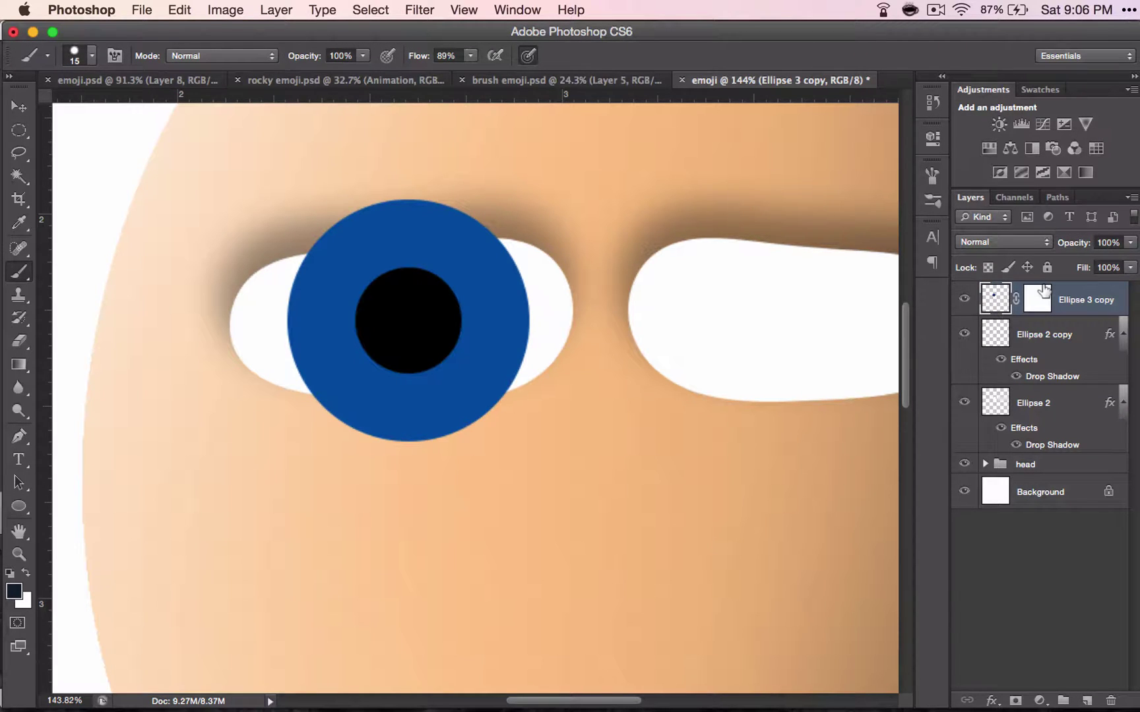
{"action": "left_click", "coordinate": [1051, 402]}
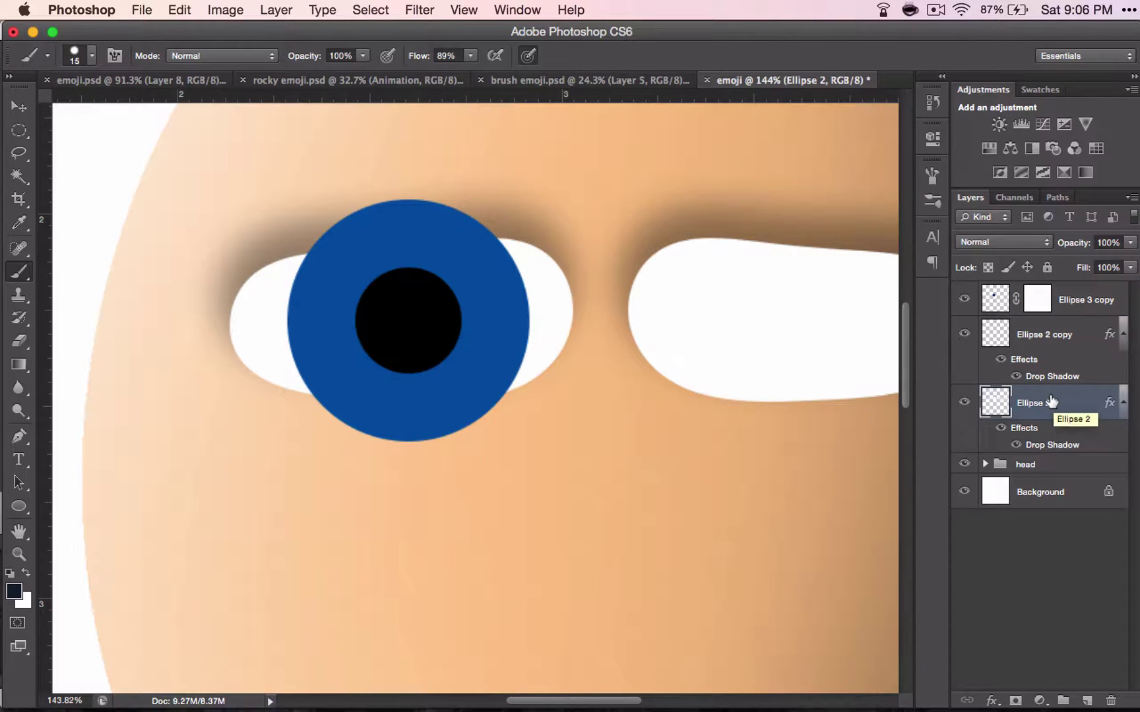
{"action": "key", "text": "w"}
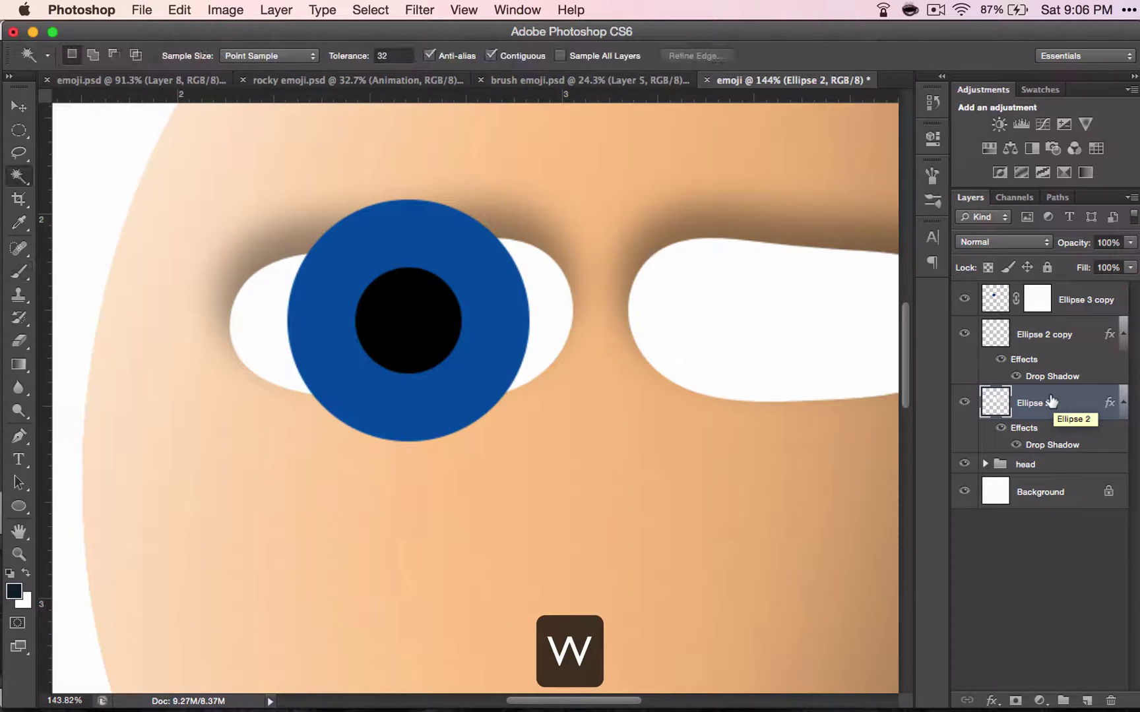
{"action": "left_click", "coordinate": [584, 271]}
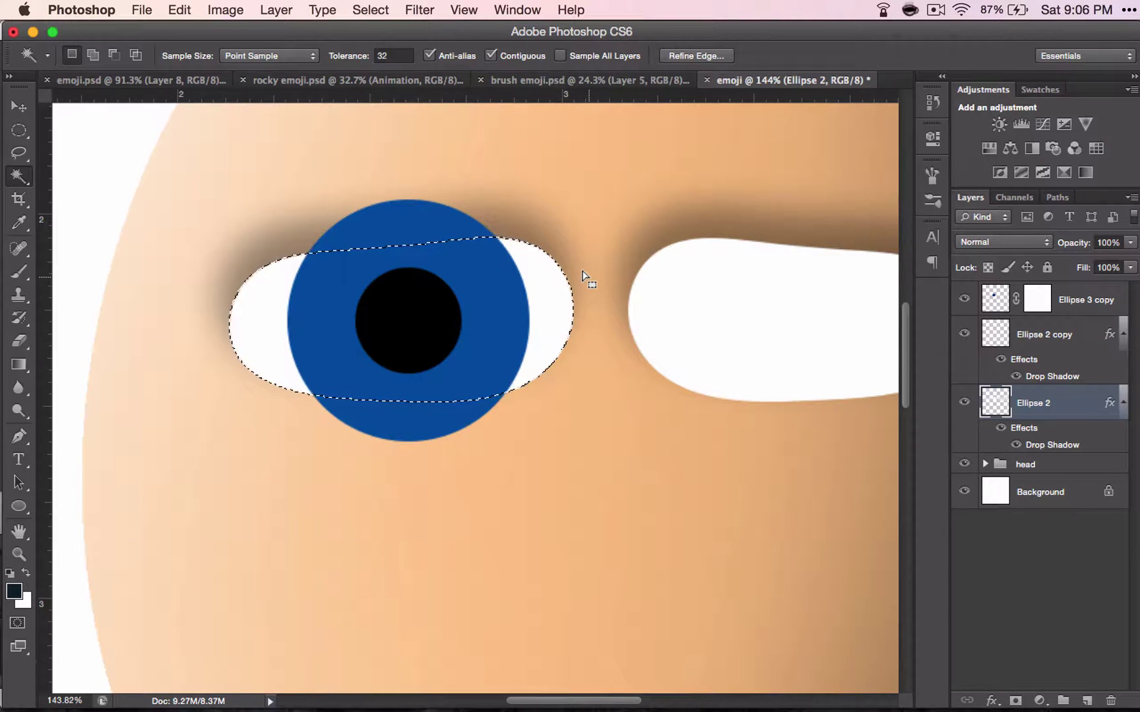
{"action": "scroll", "coordinate": [583, 272], "scroll_direction": "up", "scroll_amount": 3}
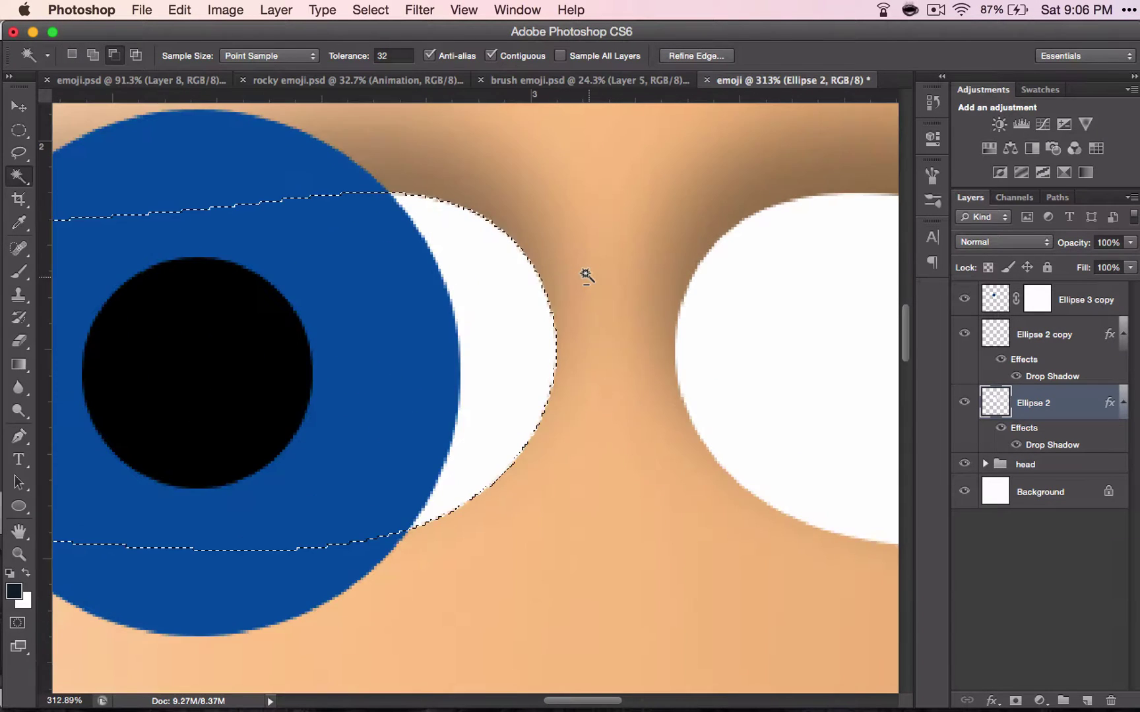
{"action": "scroll", "coordinate": [585, 274], "scroll_direction": "down", "scroll_amount": 10}
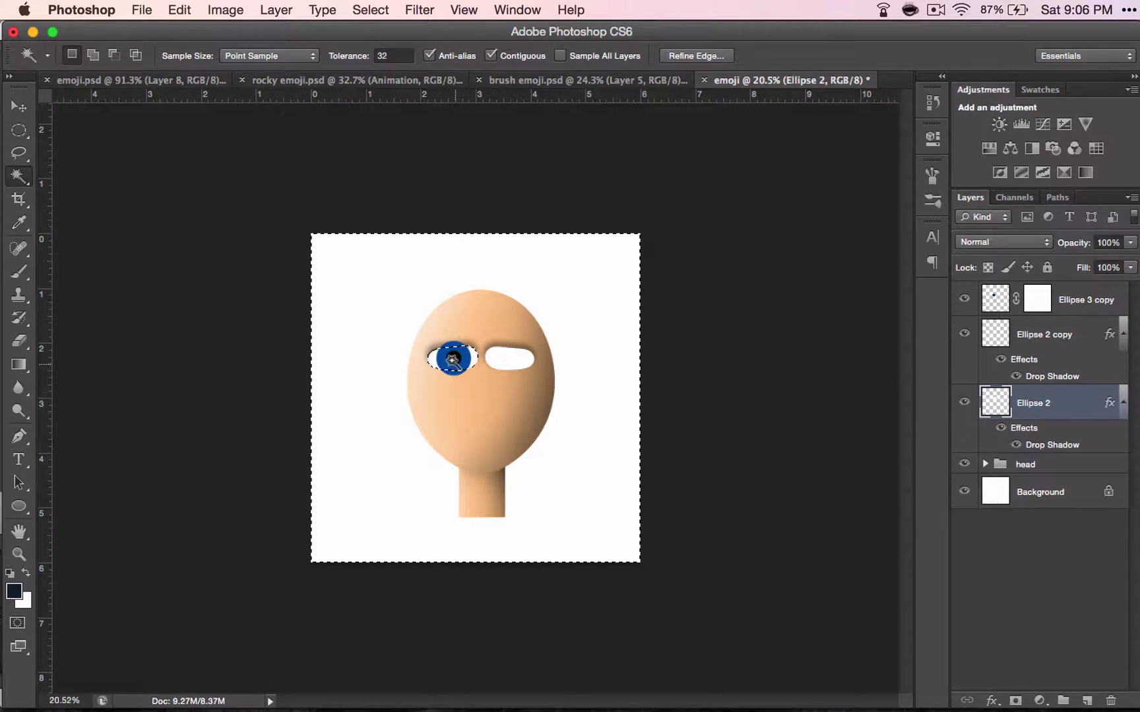
{"action": "scroll", "coordinate": [452, 360], "scroll_direction": "up", "scroll_amount": 5}
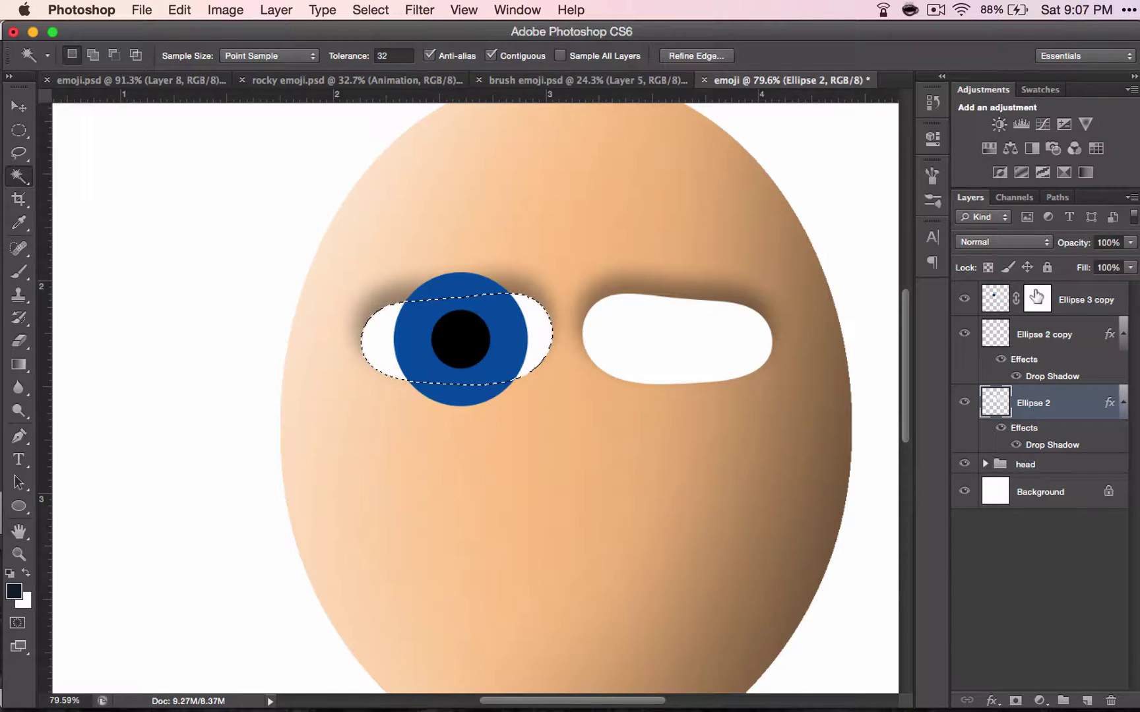
Paint black on the iris mask to hide blue spilling below the eye white, then deselect
{"action": "left_click", "coordinate": [1037, 297]}
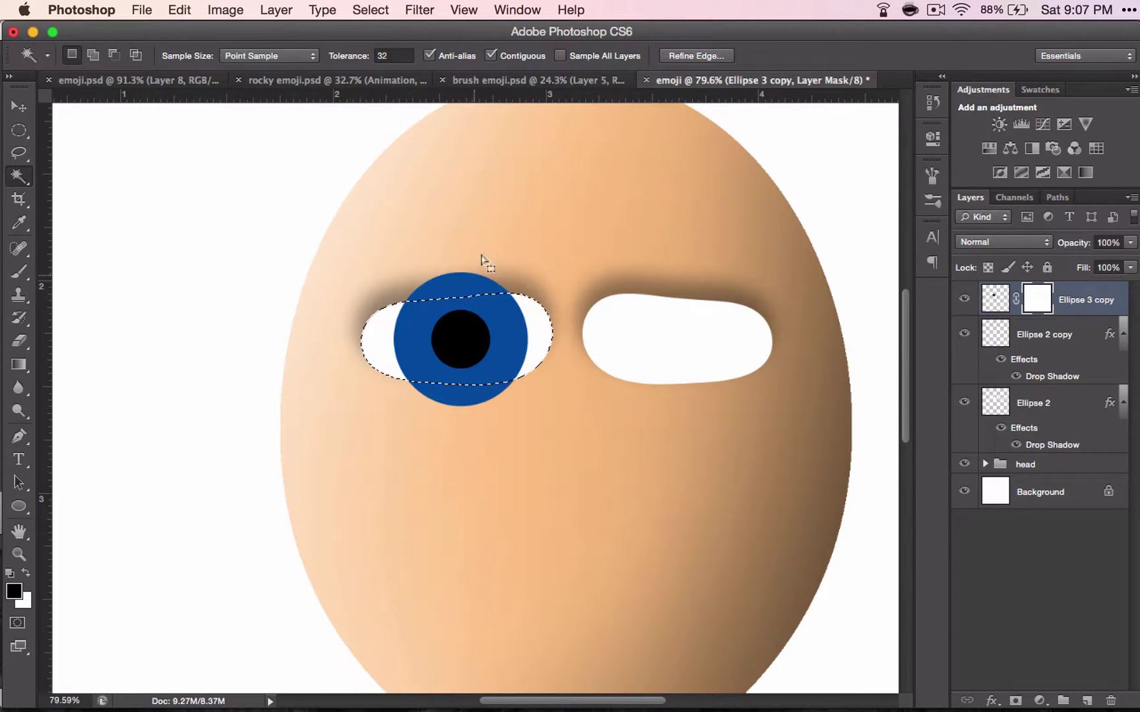
{"action": "key", "text": "b"}
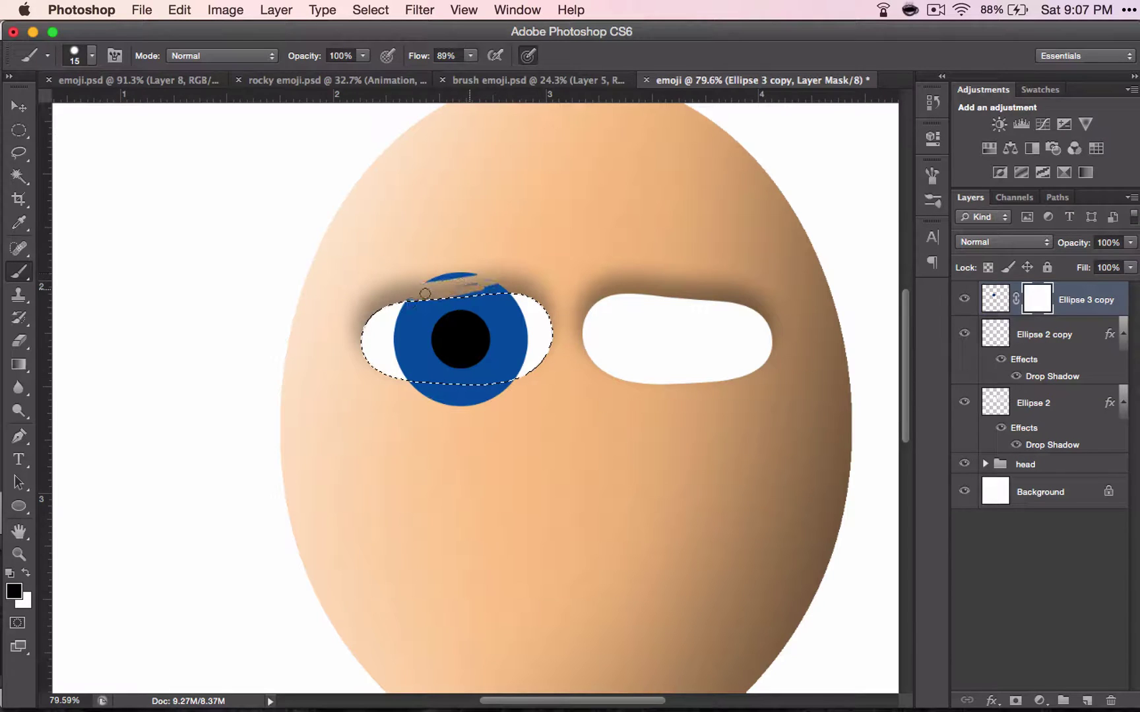
{"action": "key", "text": "super+z"}
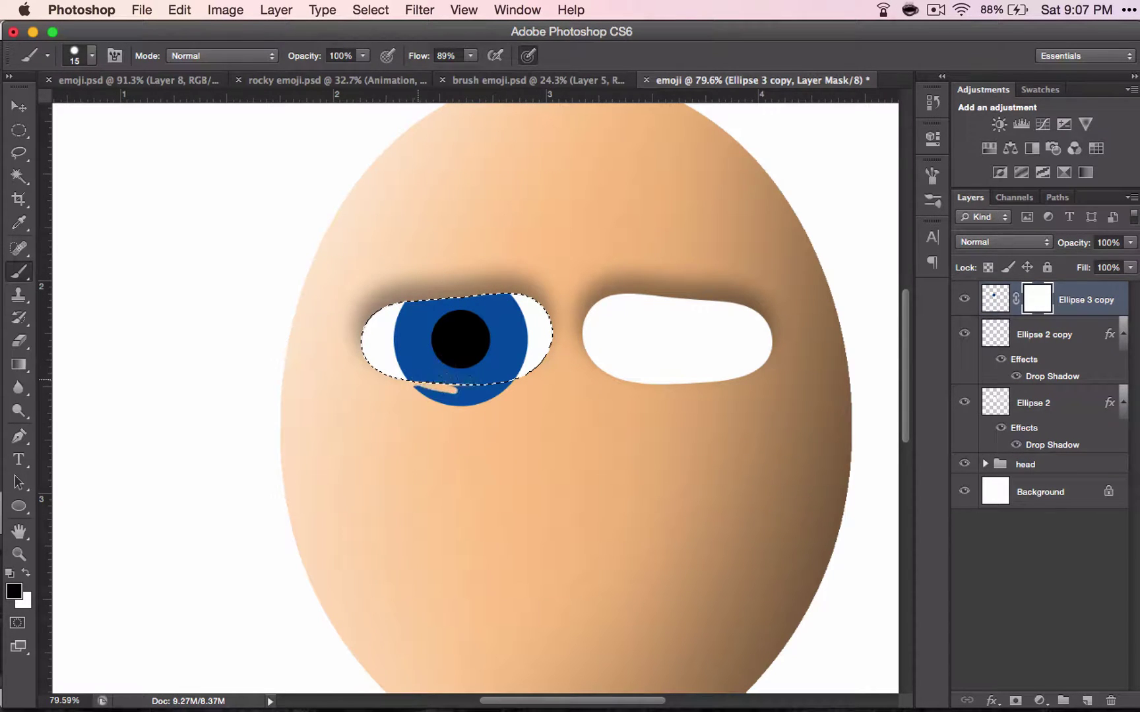
{"action": "mouse_move", "coordinate": [498, 382]}
{"action": "left_mouse_down"}
{"action": "mouse_move", "coordinate": [469, 404]}
{"action": "mouse_move", "coordinate": [516, 387]}
{"action": "mouse_move", "coordinate": [449, 406]}
{"action": "mouse_move", "coordinate": [487, 389]}
{"action": "mouse_move", "coordinate": [426, 400]}
{"action": "mouse_move", "coordinate": [438, 398]}
{"action": "mouse_move", "coordinate": [410, 384]}
{"action": "left_mouse_up"}
{"action": "key", "text": "super+d"}
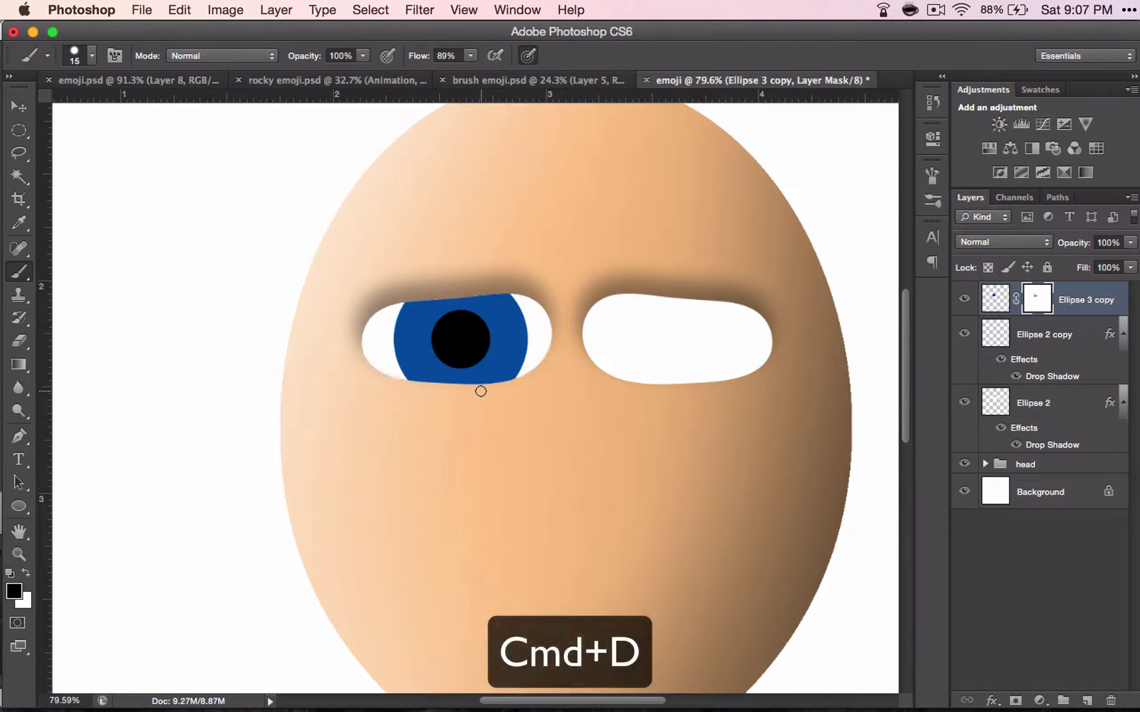
{"action": "scroll", "coordinate": [482, 384], "scroll_direction": "up", "scroll_amount": 3}
{"action": "scroll", "coordinate": [482, 384], "scroll_direction": "down", "scroll_amount": 7}
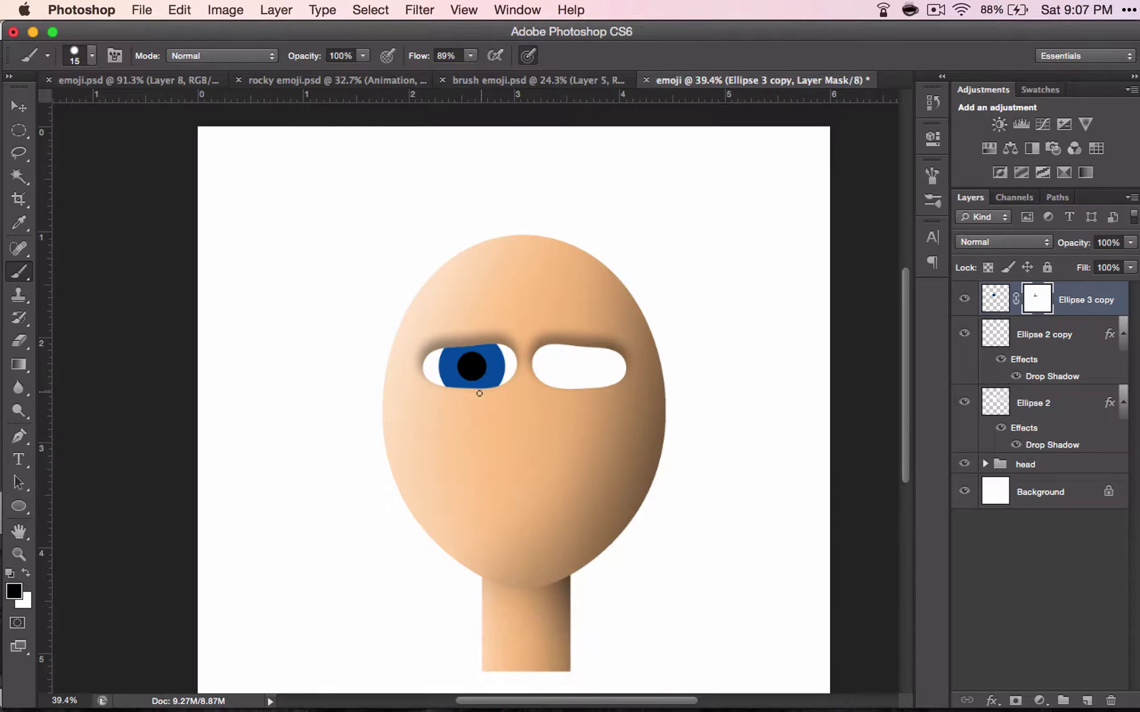
Undo the mask painting on the iris and clear the selection
{"action": "scroll", "coordinate": [480, 393], "scroll_direction": "right", "scroll_amount": 3}
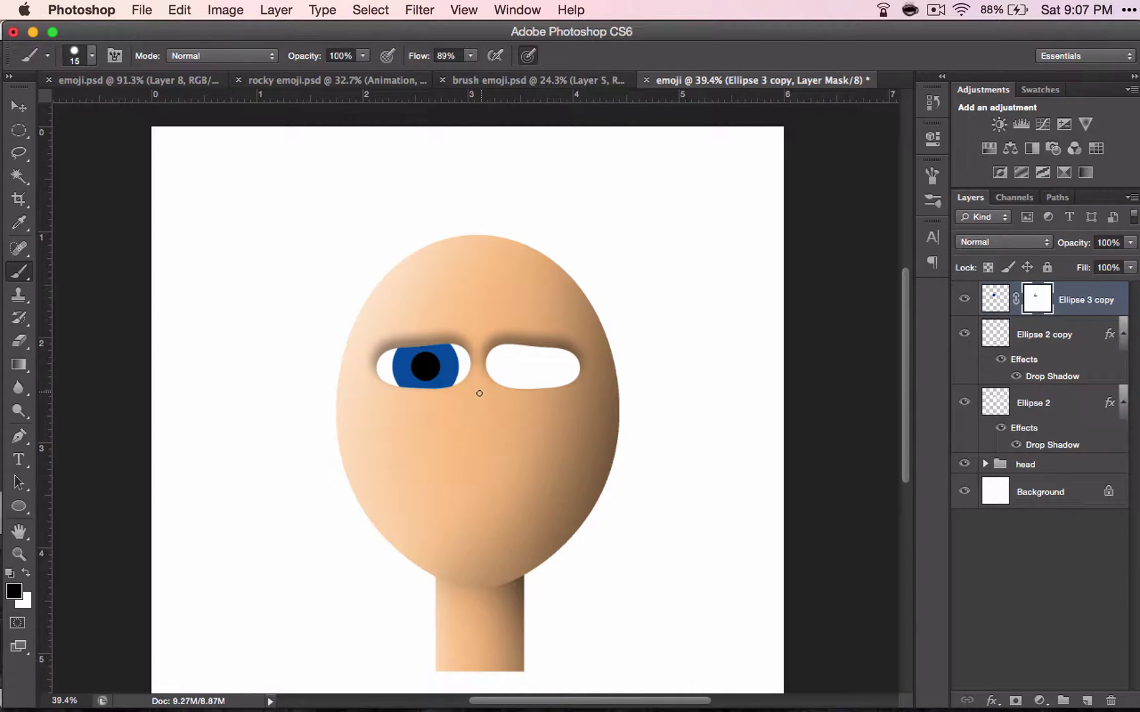
{"action": "key", "text": "super+z"}
{"action": "left_click", "coordinate": [475, 389], "text": "super"}
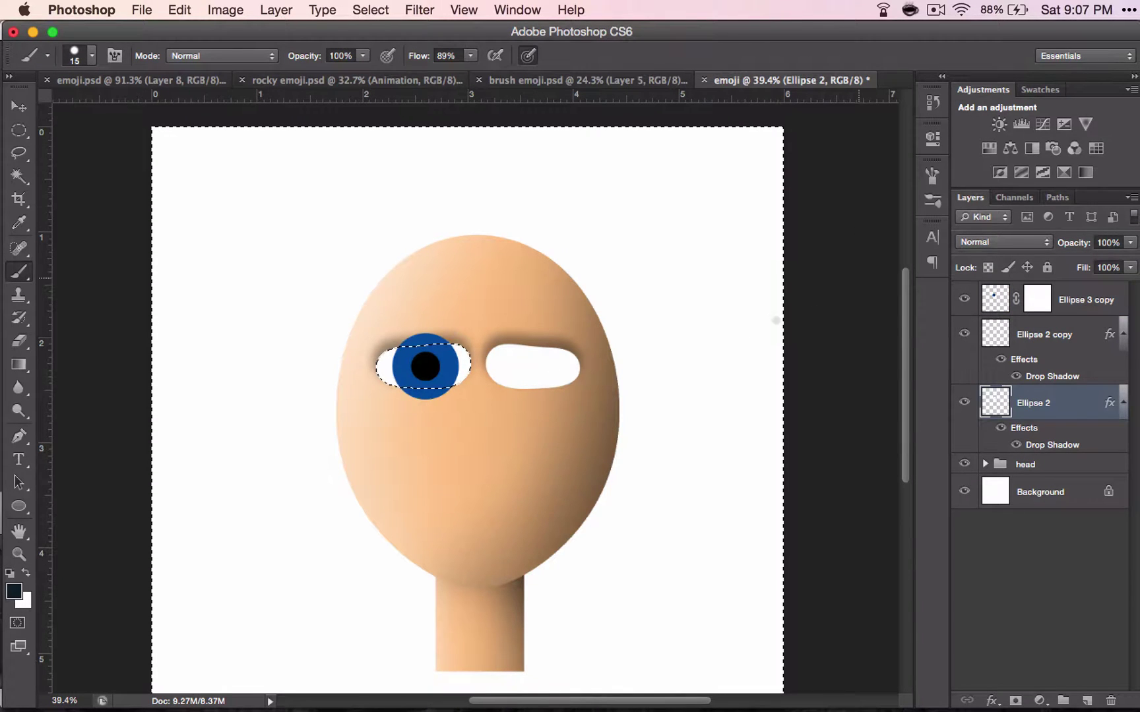
{"action": "key", "text": "super+d"}
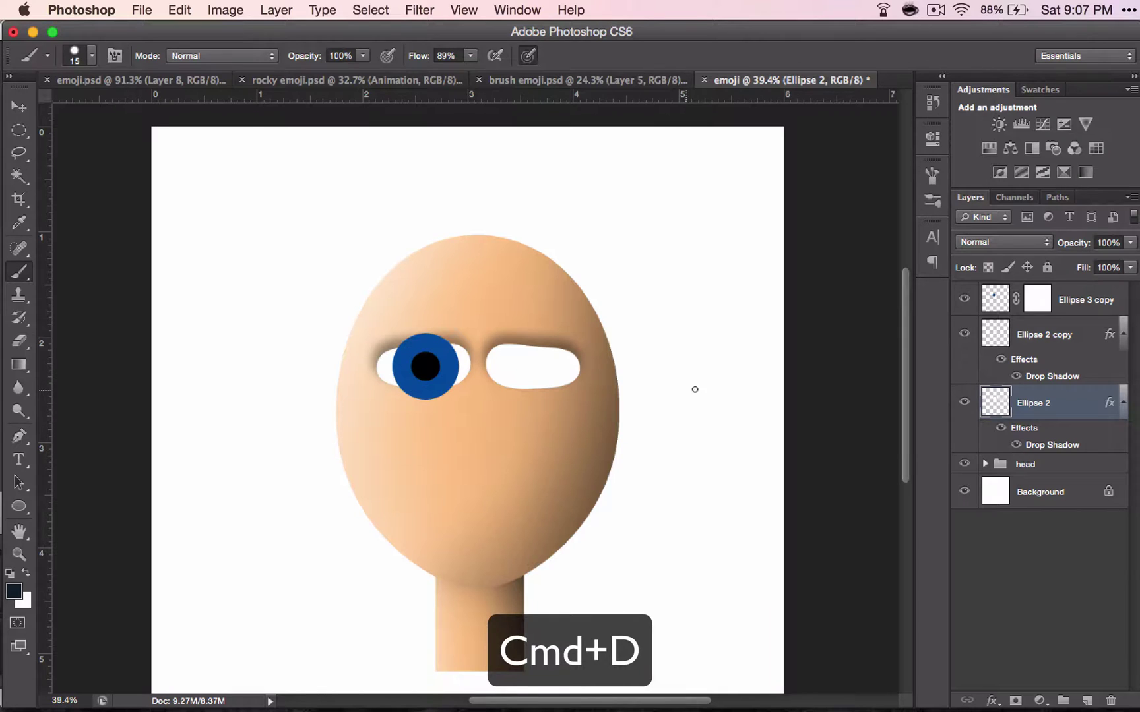
Scale the merged iris layer down so it sits fully inside the left eye white
{"action": "left_click", "coordinate": [976, 297]}
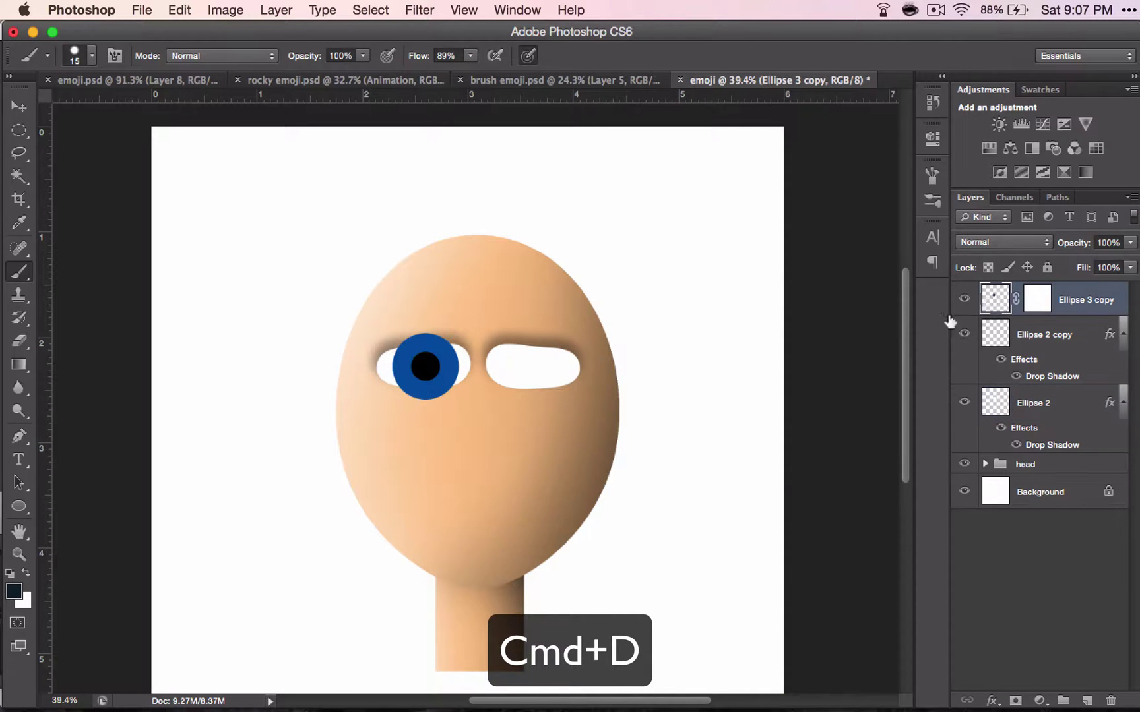
{"action": "key", "text": "super+t"}
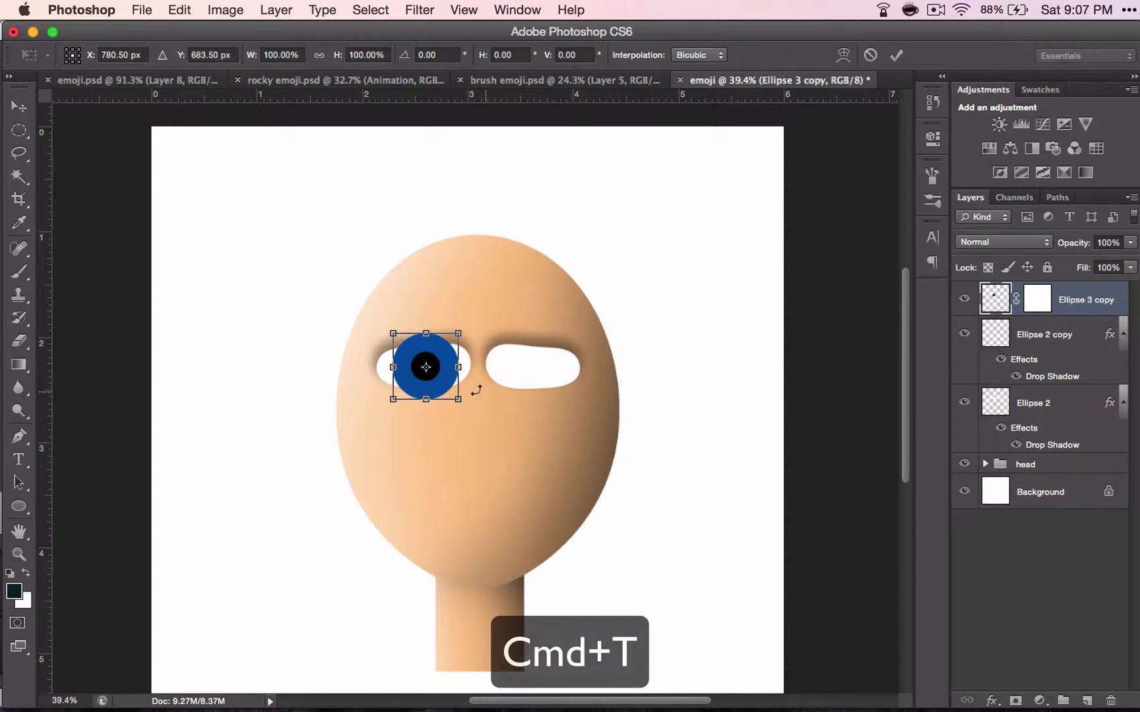
{"action": "left_click_drag", "start_coordinate": [452, 394], "coordinate": [444, 391]}
{"action": "key", "text": "Return"}
{"action": "key", "text": "b"}
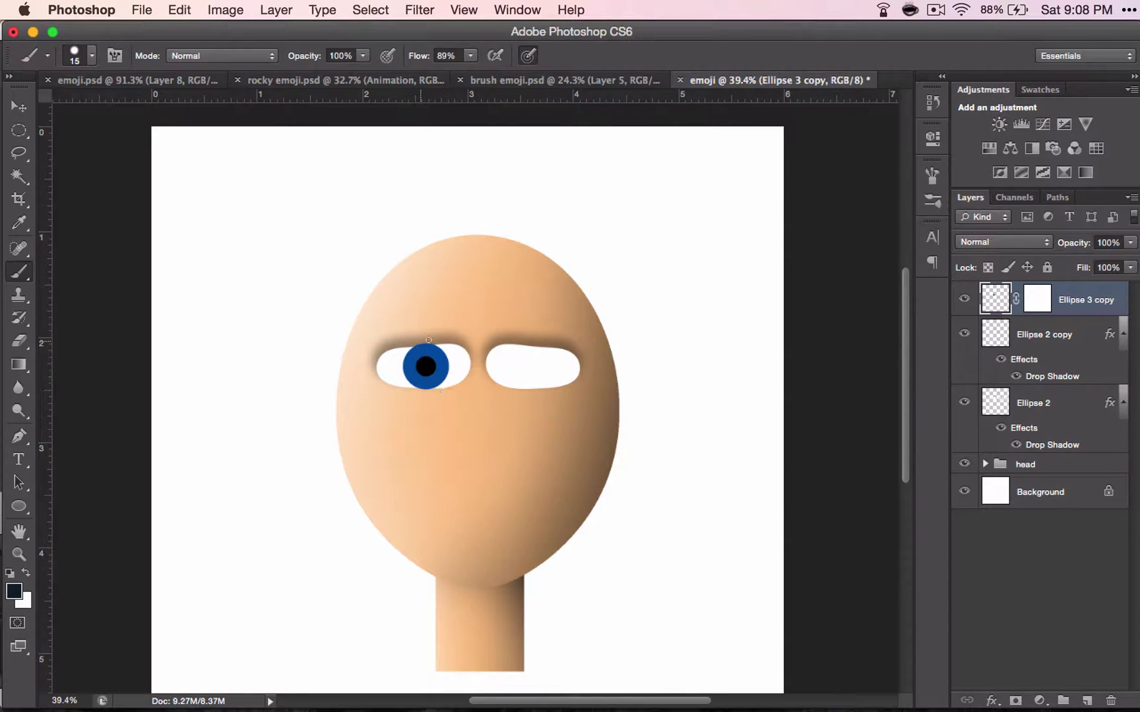
Magic Wand-select the left eye white on the Ellipse 2 layer
{"action": "scroll", "coordinate": [443, 379], "scroll_direction": "up", "scroll_amount": 10}
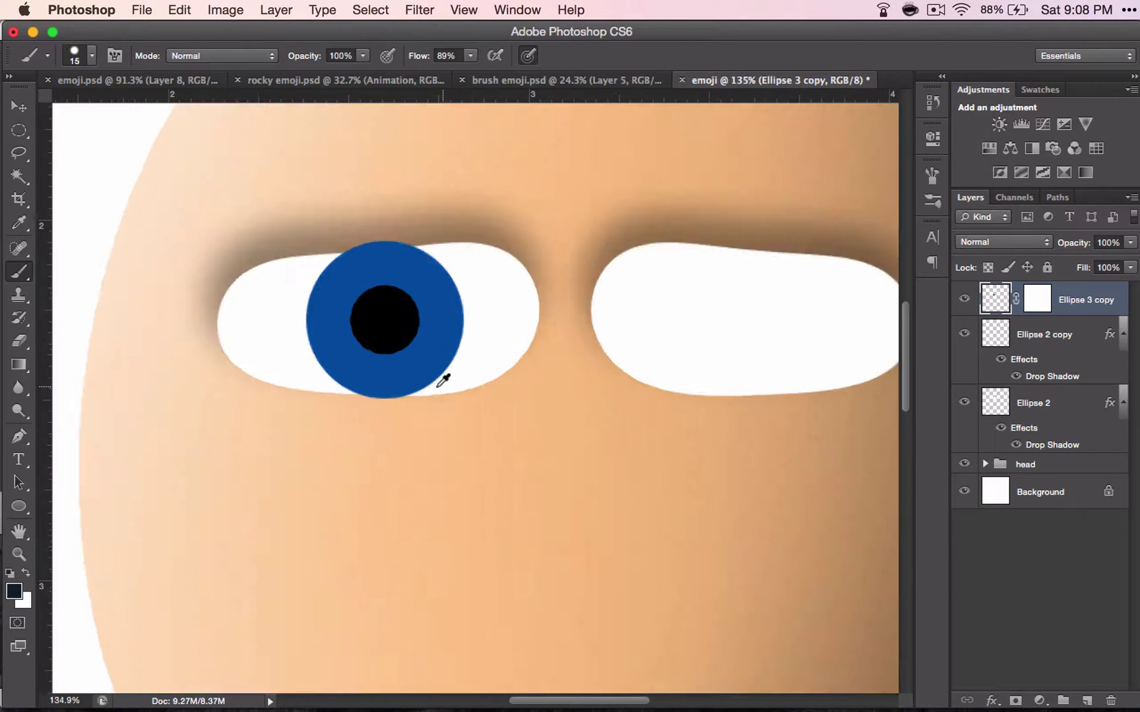
{"action": "scroll", "coordinate": [438, 386], "scroll_direction": "down", "scroll_amount": 8}
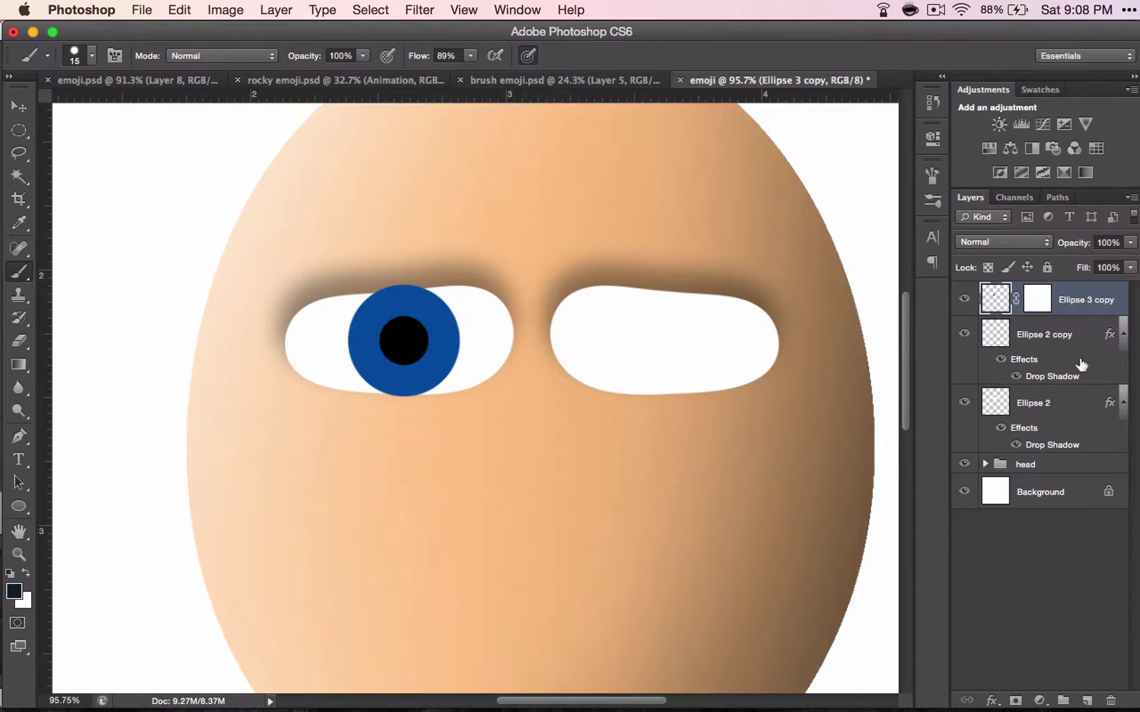
{"action": "left_click", "coordinate": [1053, 403]}
{"action": "key", "text": "w"}
{"action": "left_click", "coordinate": [617, 504]}
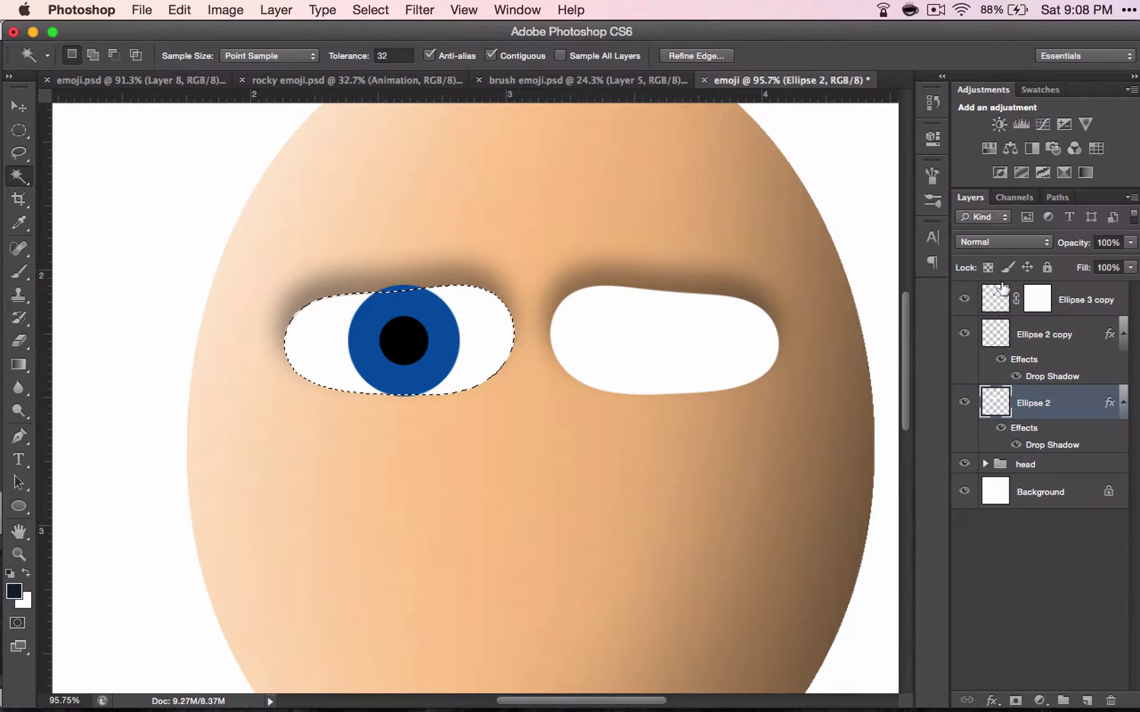
Brush black on the iris mask over the bump above the eye's top edge, then deselect
{"action": "left_click", "coordinate": [1036, 298]}
{"action": "key", "text": "b"}
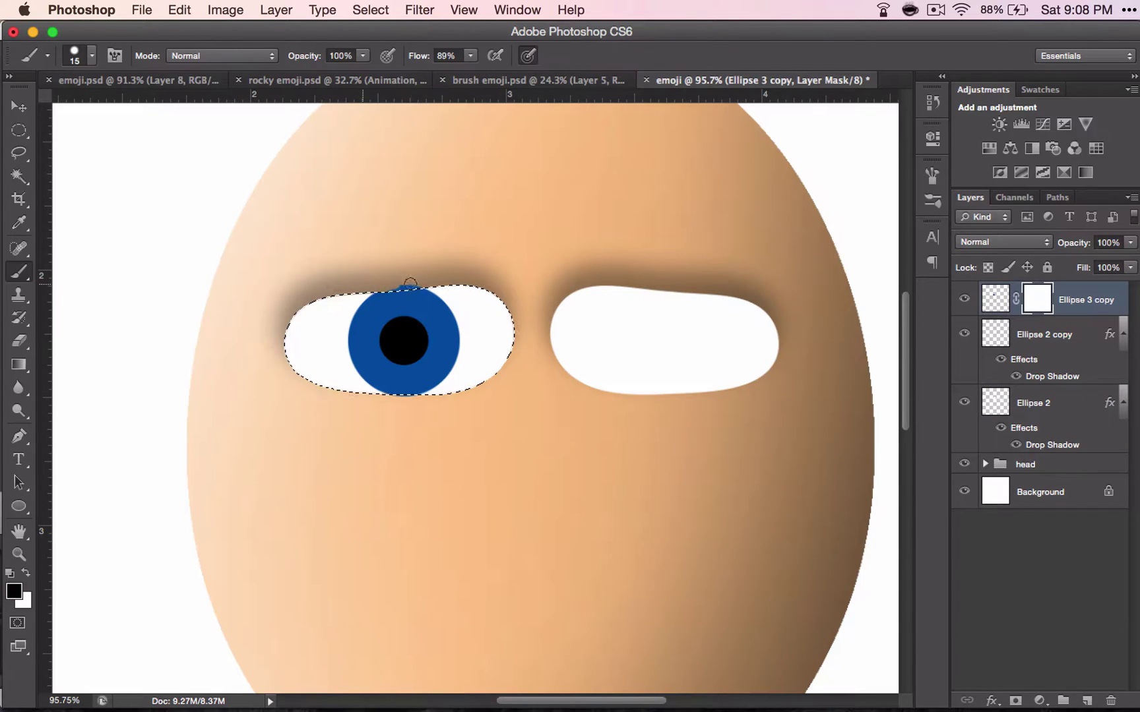
{"action": "left_click_drag", "start_coordinate": [415, 283], "coordinate": [419, 291]}
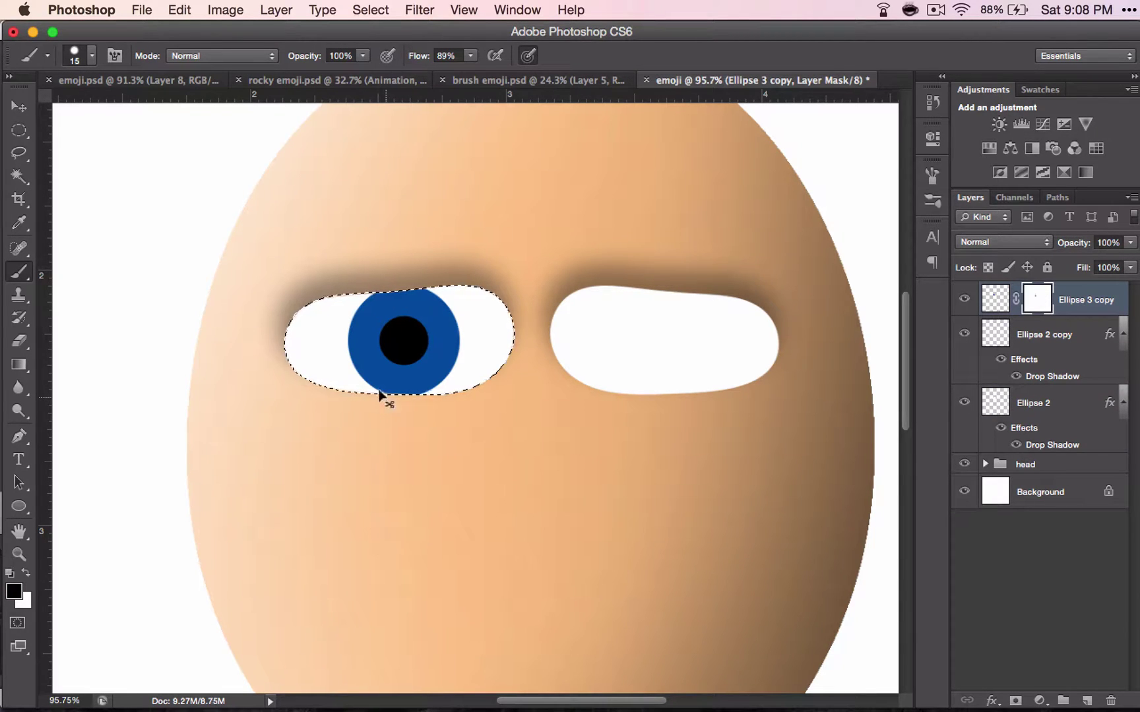
{"action": "key", "text": "super+d"}
{"action": "scroll", "coordinate": [511, 407], "scroll_direction": "up", "scroll_amount": 3}
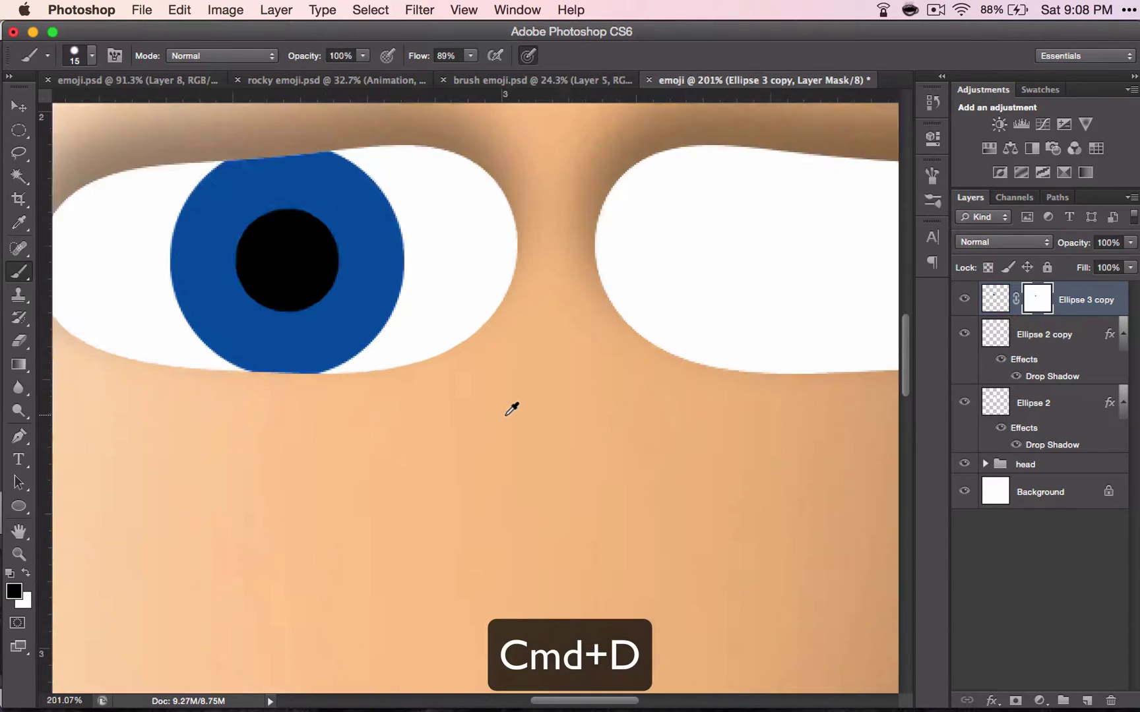
{"action": "scroll", "coordinate": [512, 408], "scroll_direction": "down", "scroll_amount": 6}
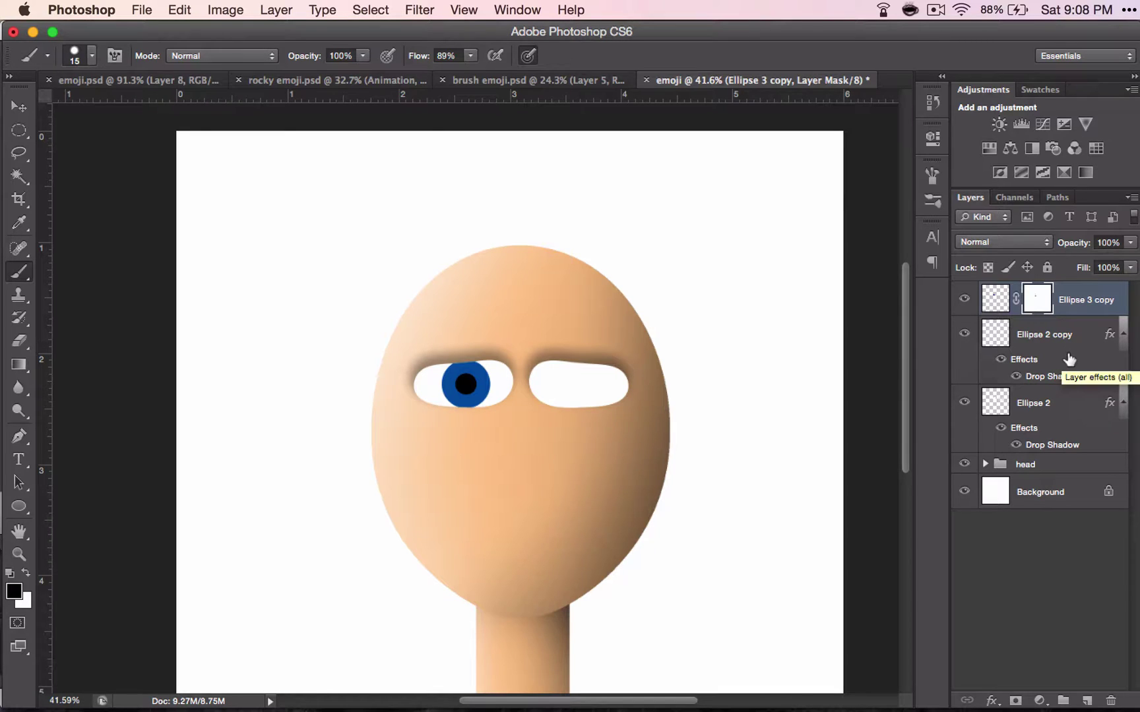
Duplicate the masked iris, flip it horizontally, and move it level into the right eye white
{"action": "key", "text": "super+j"}
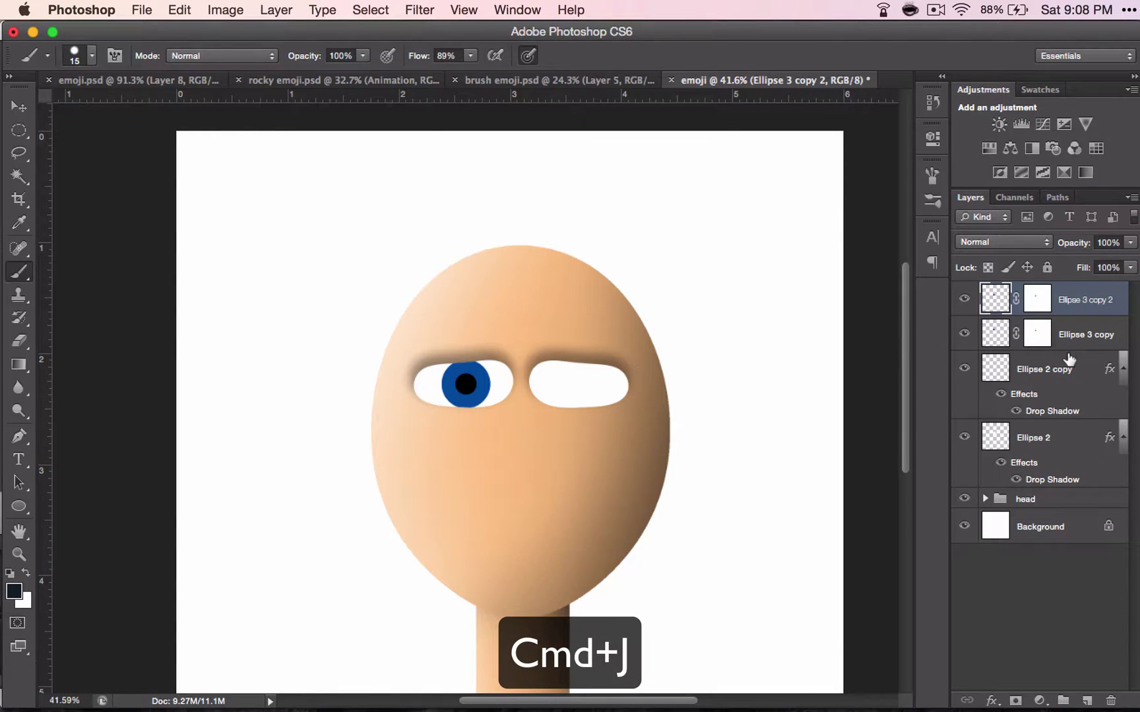
{"action": "key", "text": "super+t"}
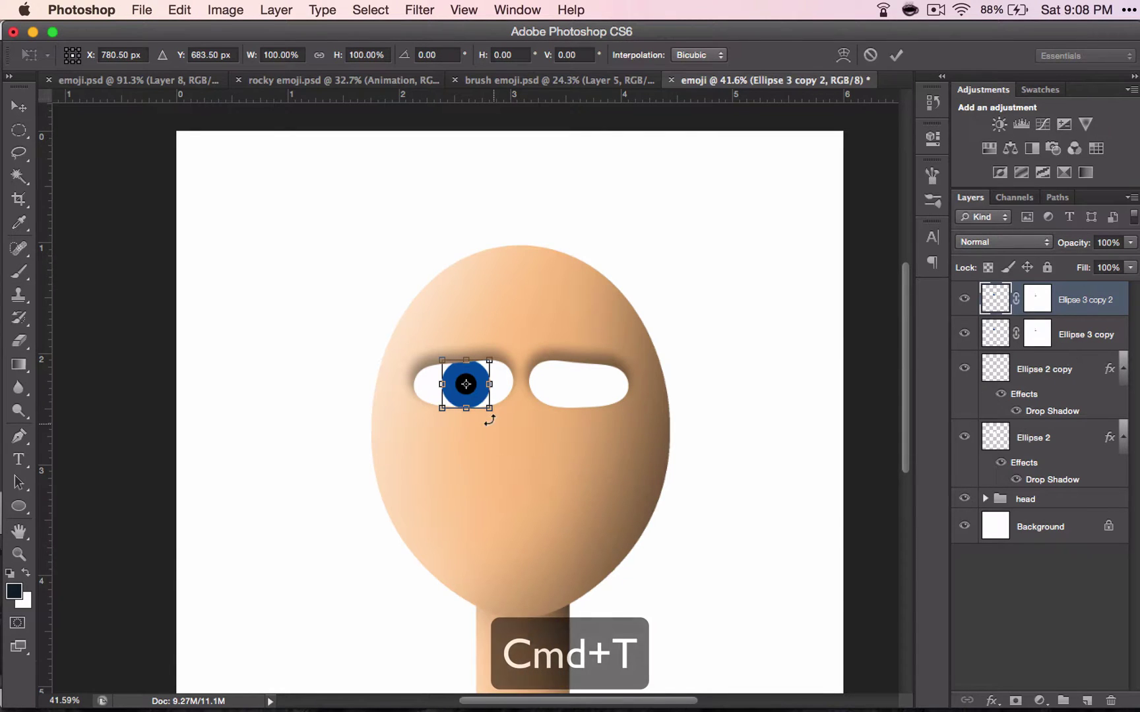
{"action": "right_click", "coordinate": [473, 395]}
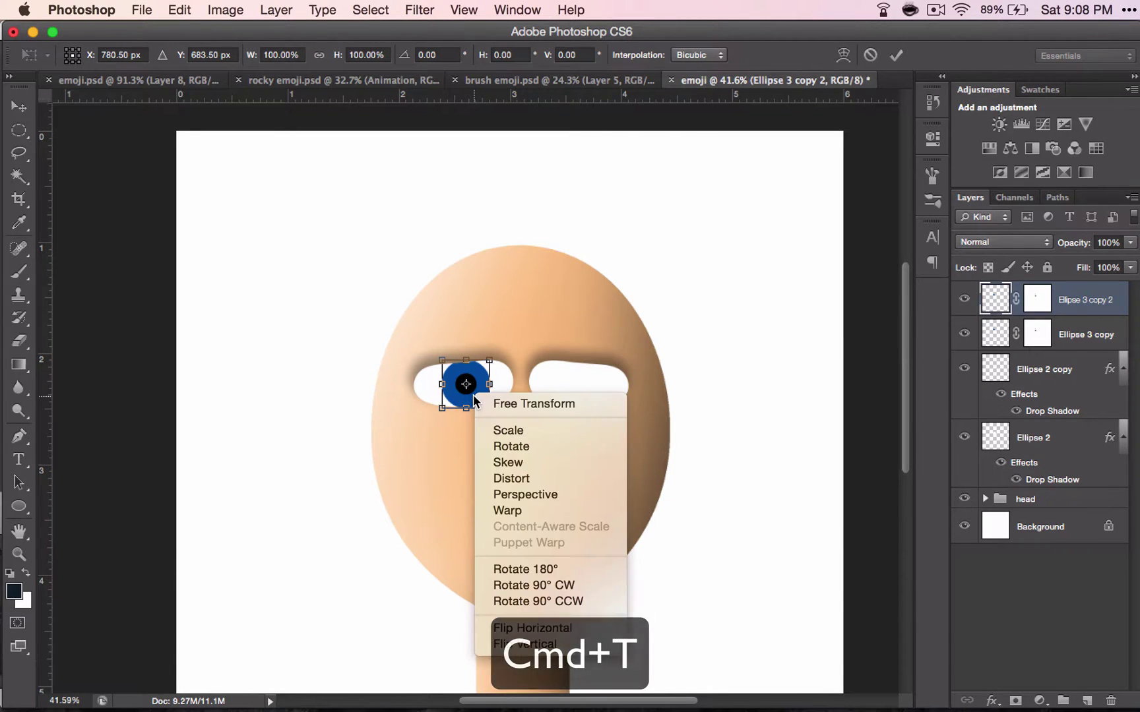
{"action": "left_click", "coordinate": [528, 631]}
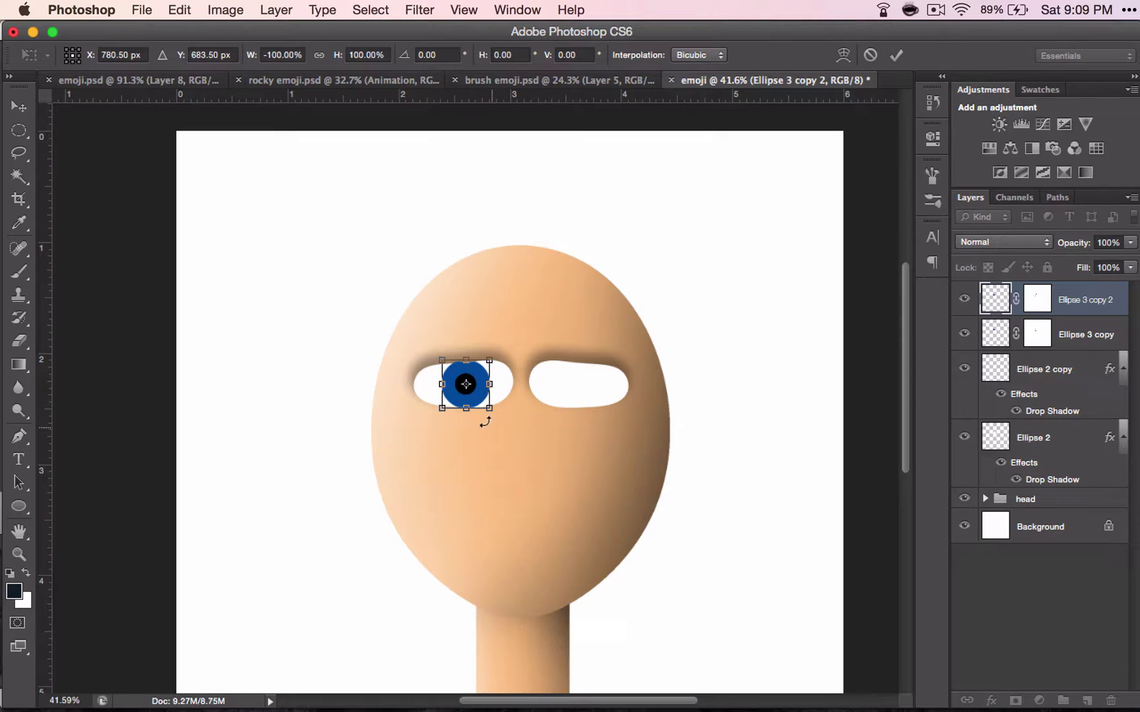
{"action": "left_click_drag", "start_coordinate": [474, 396], "coordinate": [583, 400]}
{"action": "key", "text": "shift"}
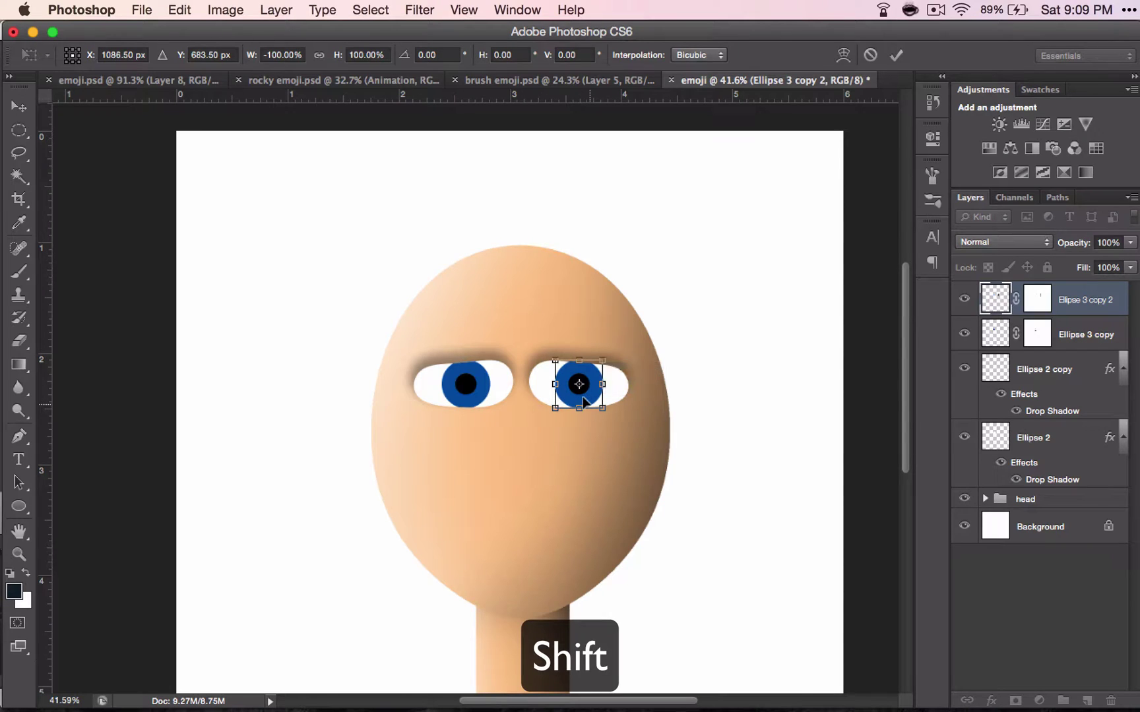
{"action": "key", "text": "Return"}
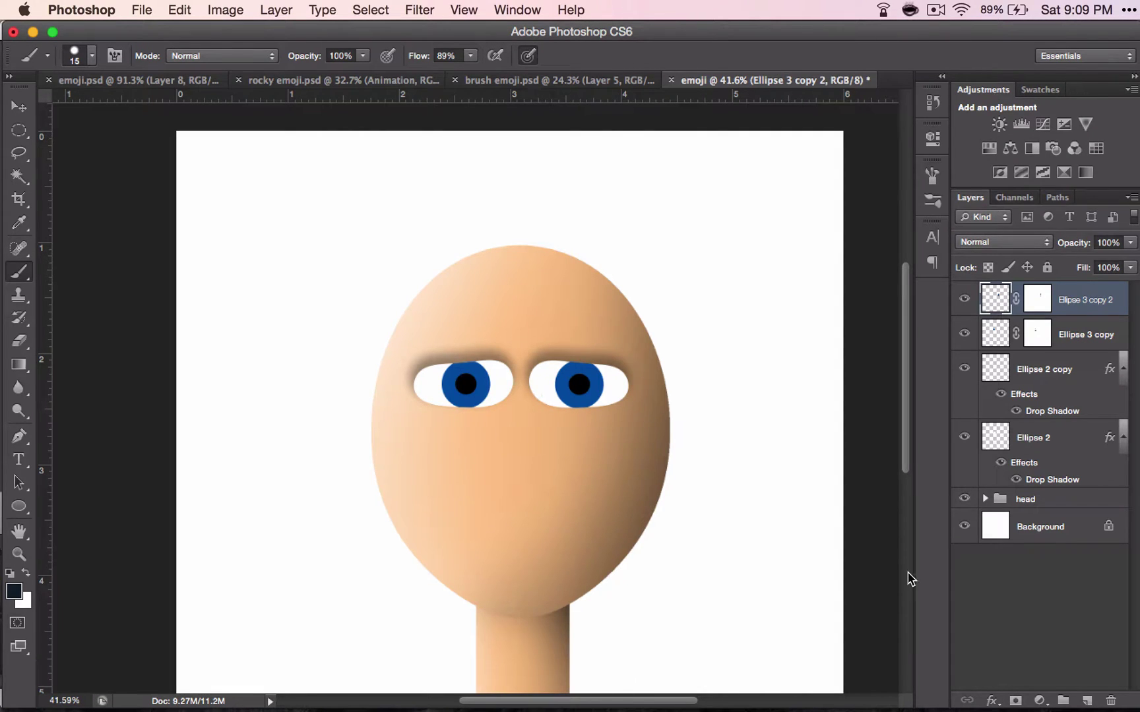
On a new Layer 1, paint white catchlight dots on the pupils with a slightly larger brush
{"action": "left_click", "coordinate": [1086, 701]}
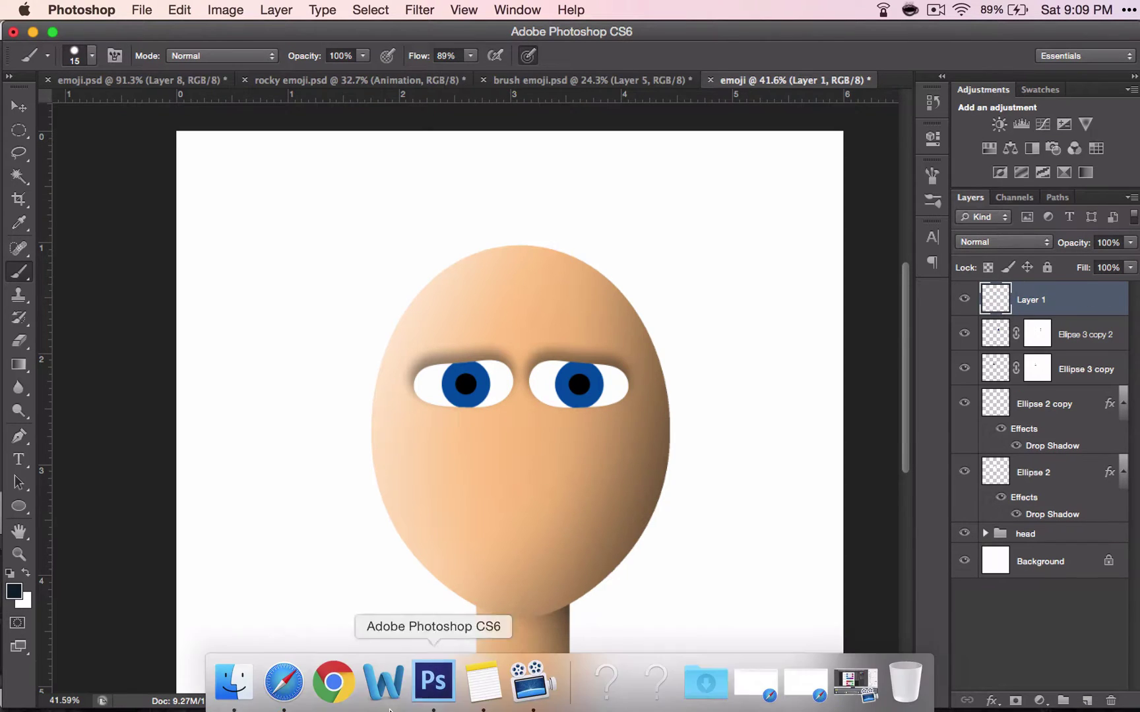
{"action": "left_click", "coordinate": [25, 573]}
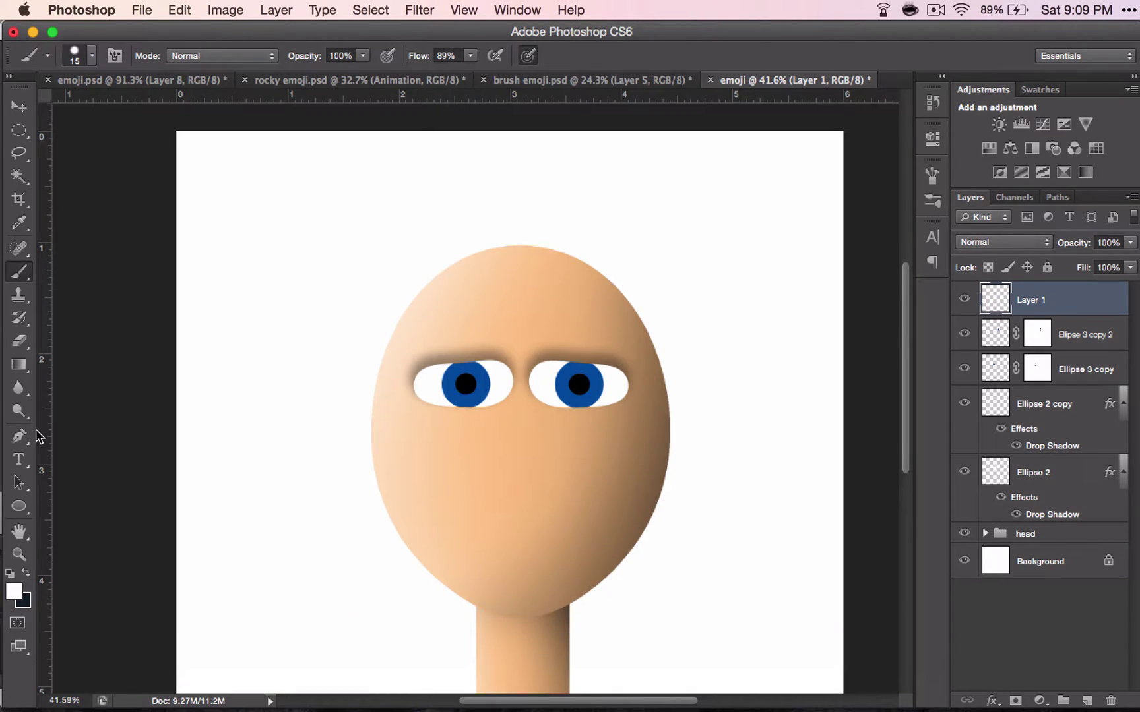
{"action": "left_click", "coordinate": [472, 376]}
{"action": "key", "text": "bracketright"}
{"action": "left_click", "coordinate": [1055, 405]}
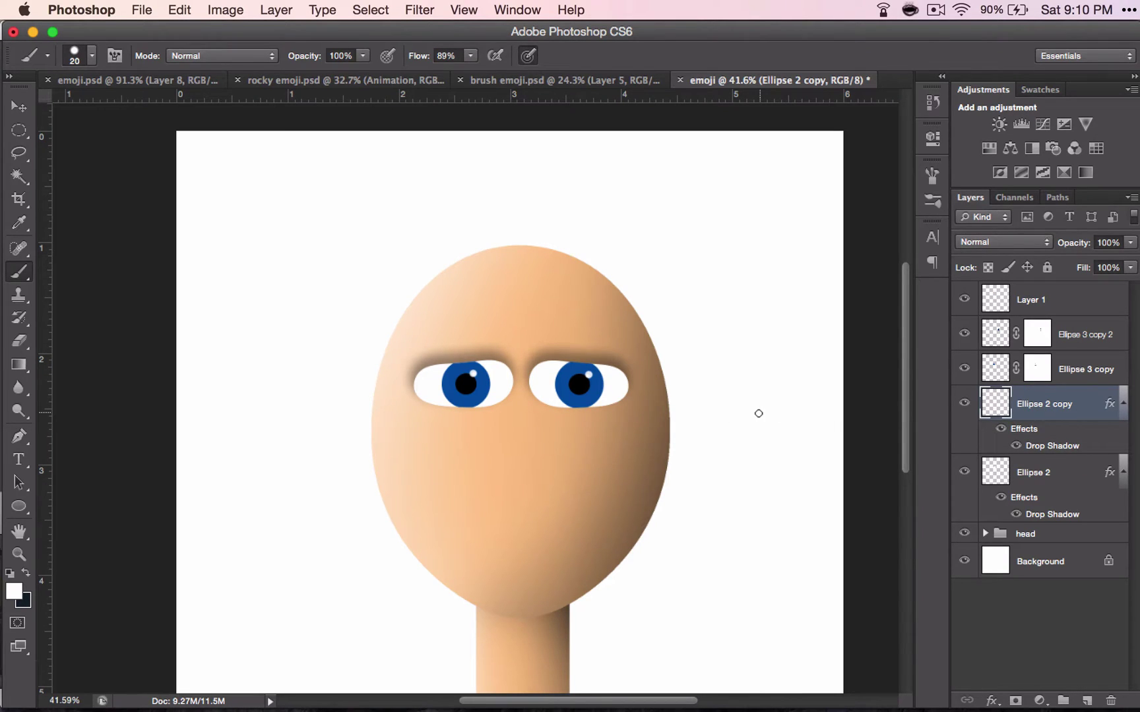
Select the right eye white and shade it with a Neutral Density gradient, then deselect
{"action": "key", "text": "w"}
{"action": "left_click", "coordinate": [602, 383]}
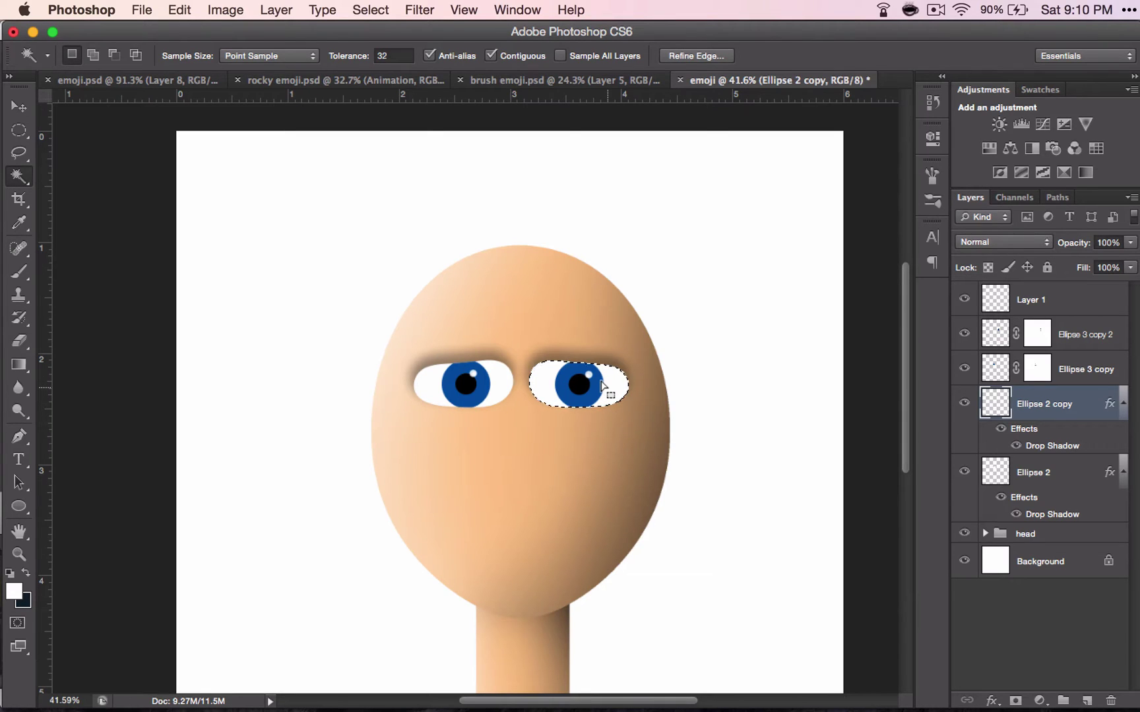
{"action": "left_click", "coordinate": [25, 368]}
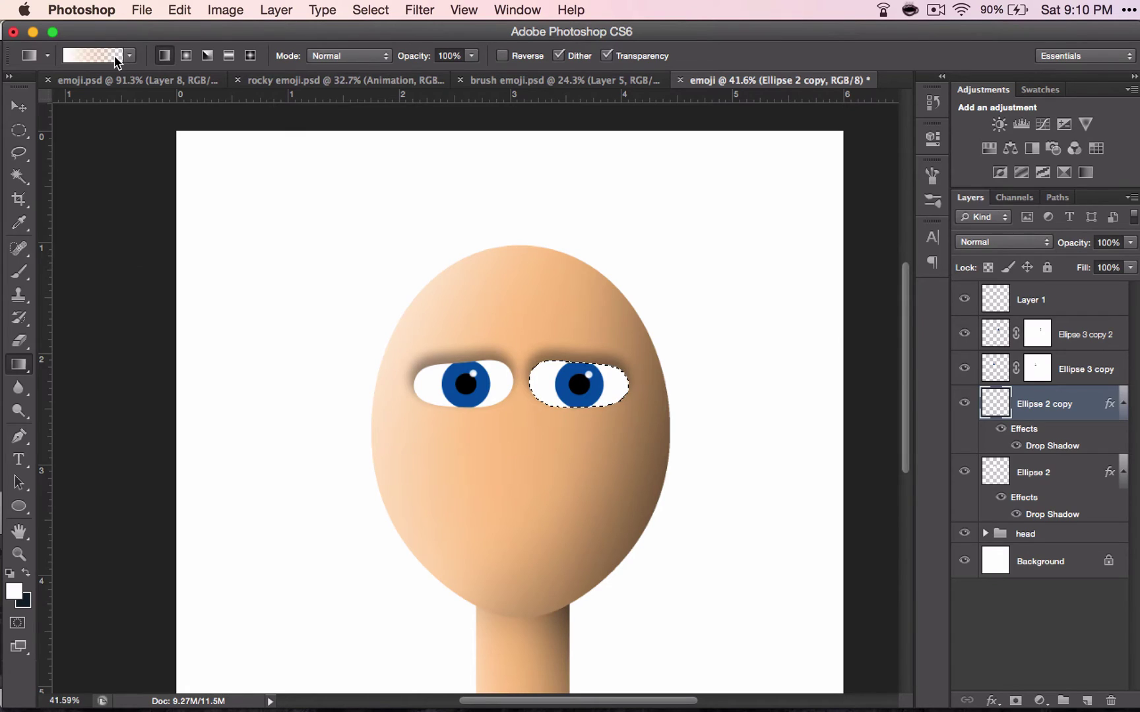
{"action": "left_click", "coordinate": [116, 59]}
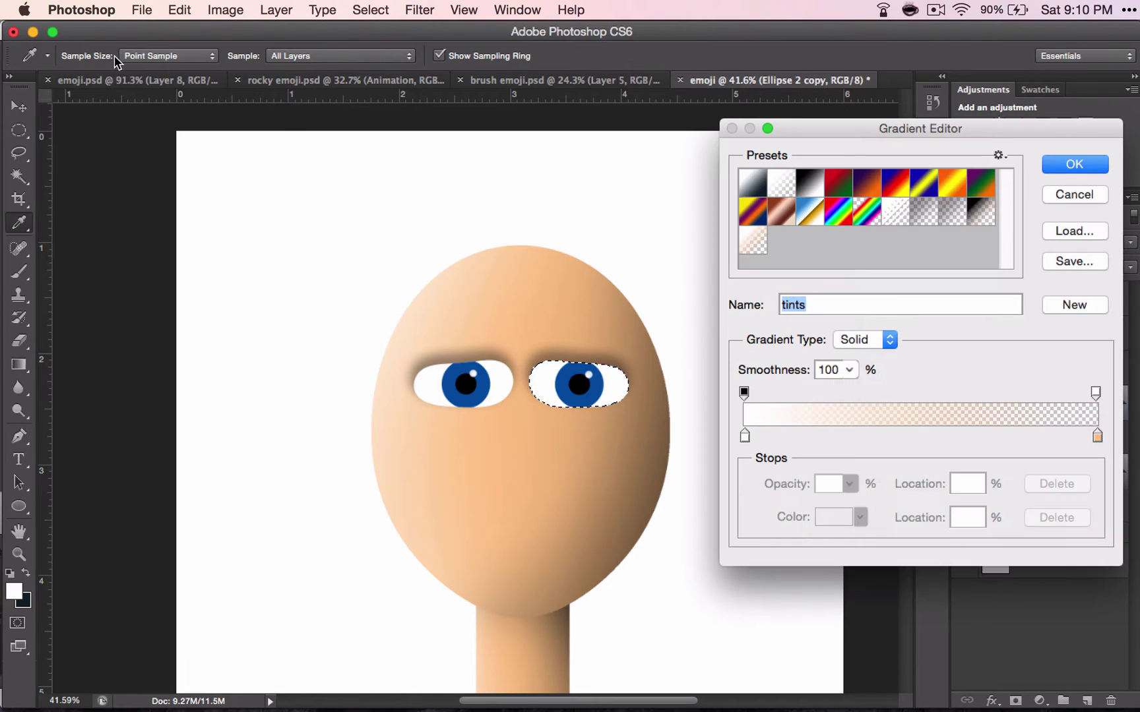
{"action": "left_click", "coordinate": [924, 211]}
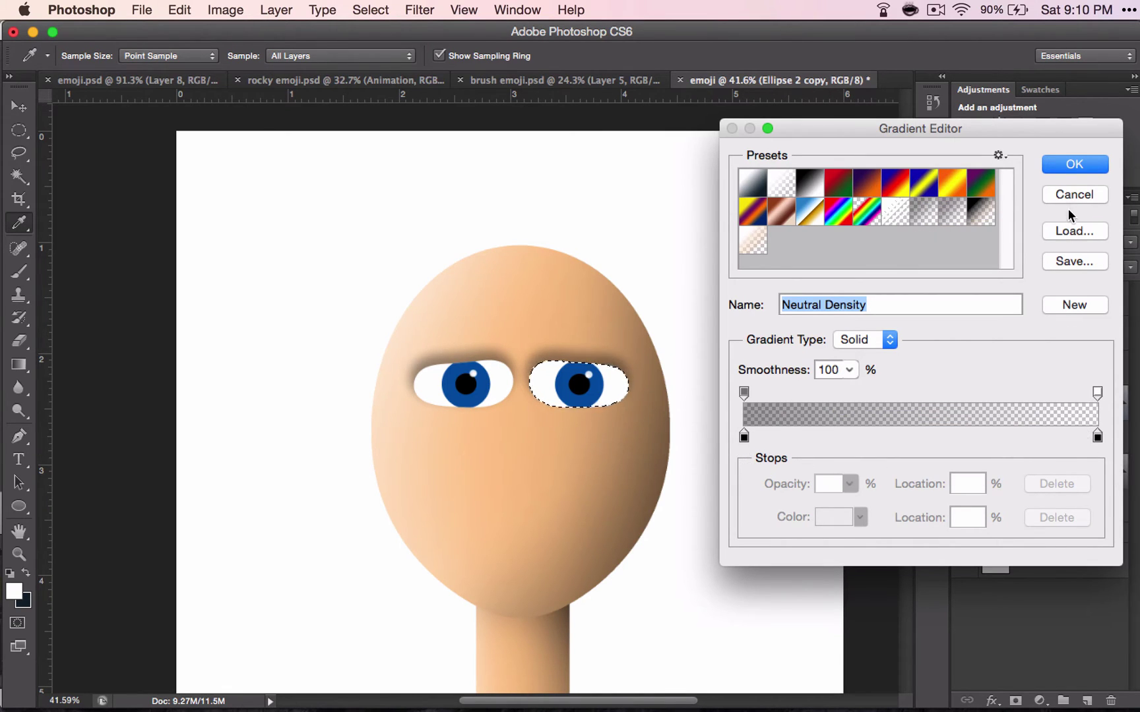
{"action": "left_click", "coordinate": [1074, 166]}
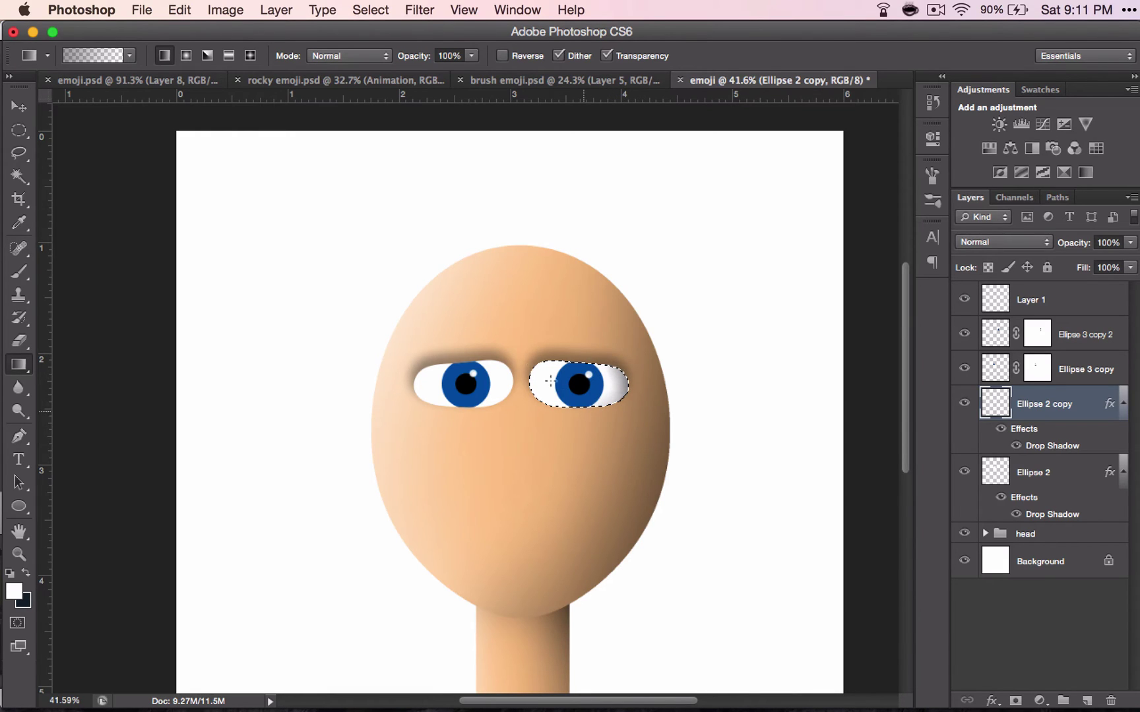
{"action": "left_click_drag", "start_coordinate": [487, 380], "coordinate": [550, 378]}
{"action": "key", "text": "ctrl+d"}
Magic Wand-select the left eye white on the Ellipse 2 layer
{"action": "left_click", "coordinate": [1033, 472]}
{"action": "key", "text": "w"}
{"action": "left_click", "coordinate": [499, 376]}
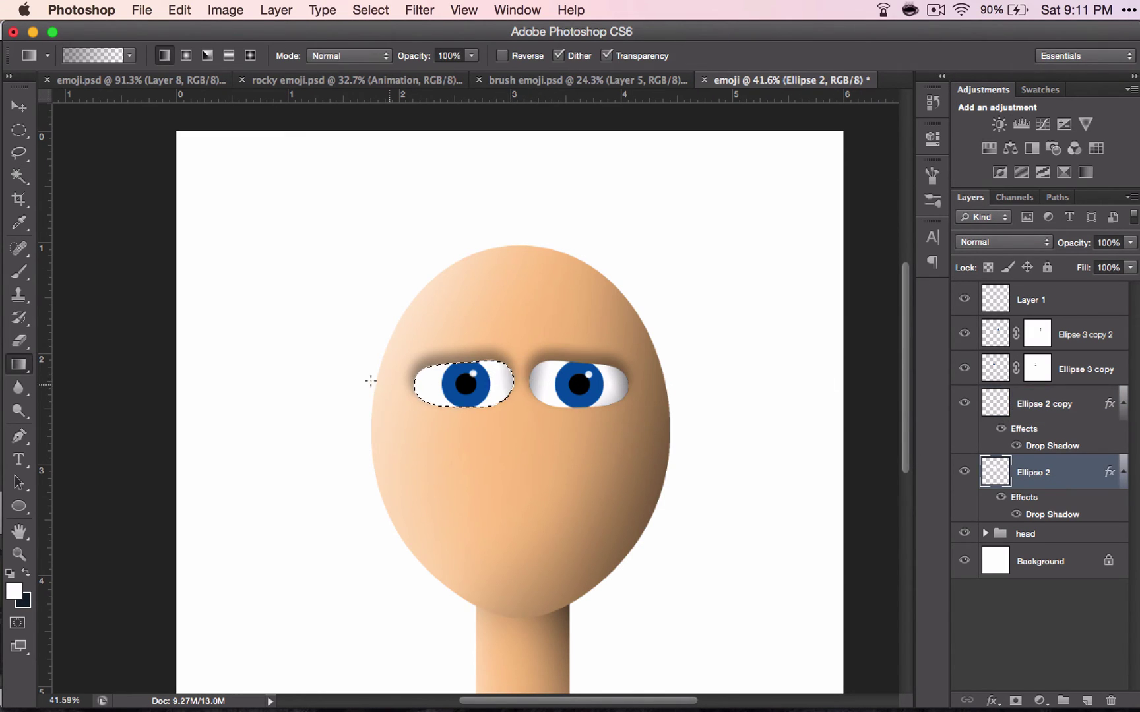